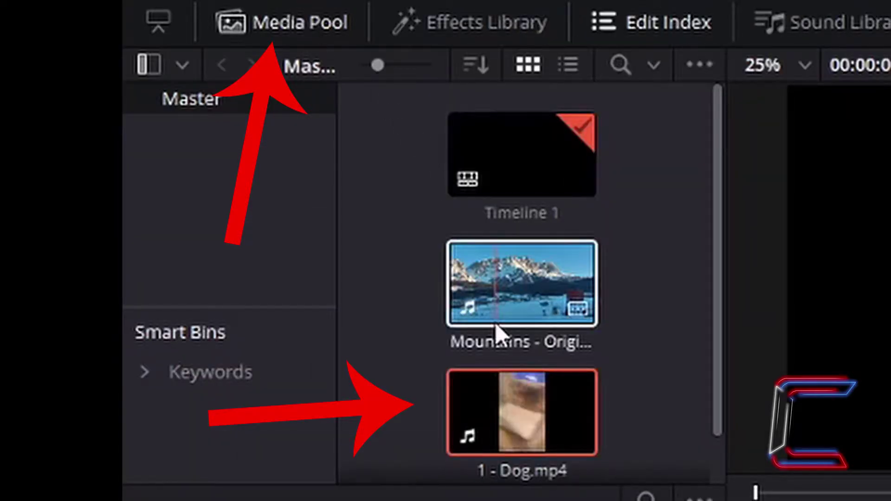
Place the 1 - Dog.mp4 clip at the start of video track V1 in the timeline.
{"action": "left_click_drag", "start_coordinate": [499, 343], "coordinate": [890, 500]}
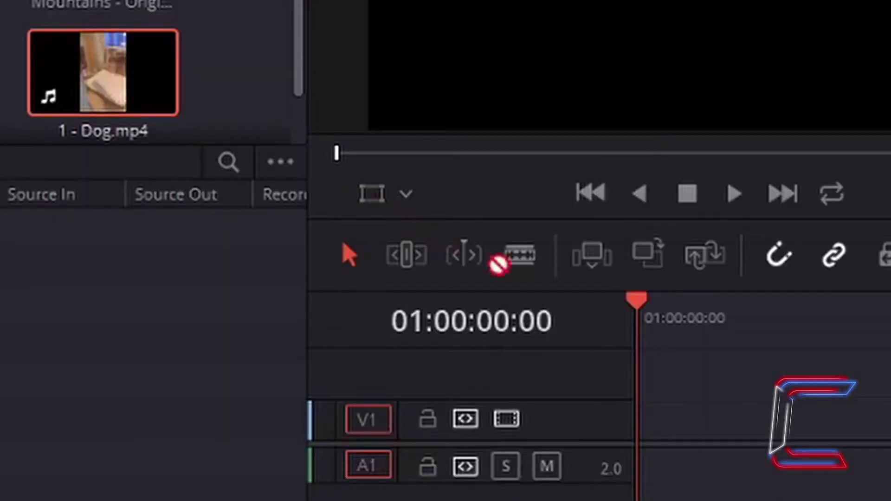
{"action": "left_click_drag", "start_coordinate": [499, 265], "coordinate": [650, 417]}
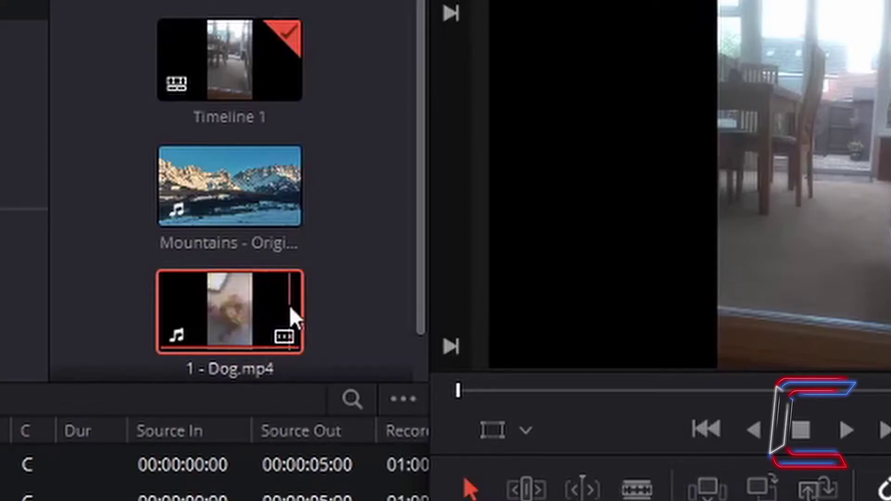
Check the source frame rate in the Dog clip's attributes and the clip's end time on the timeline.
{"action": "right_click", "coordinate": [290, 306]}
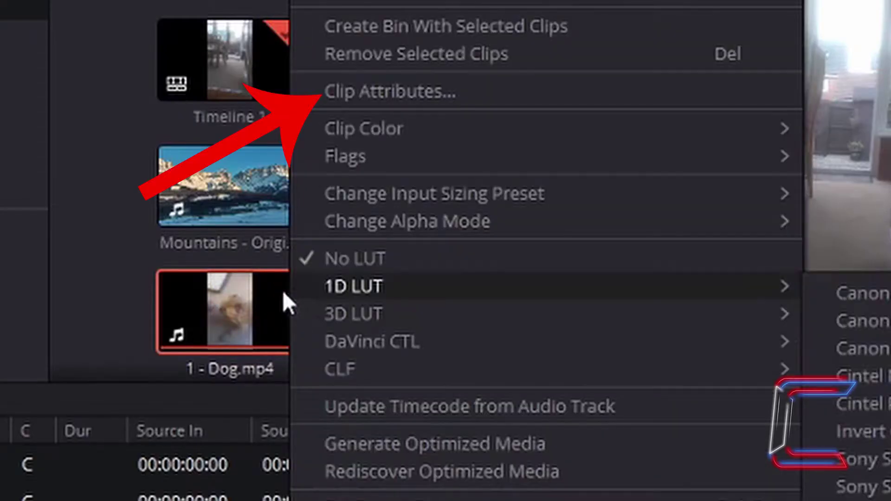
{"action": "left_click", "coordinate": [451, 94]}
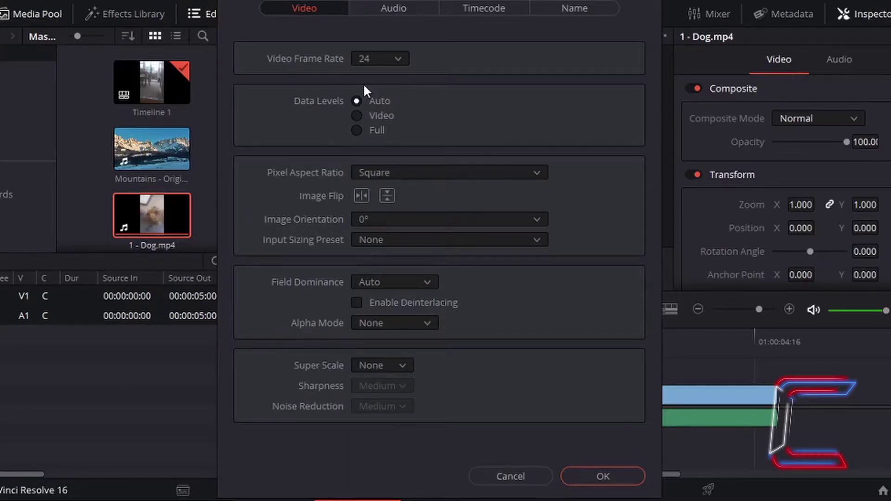
{"action": "left_click", "coordinate": [590, 477]}
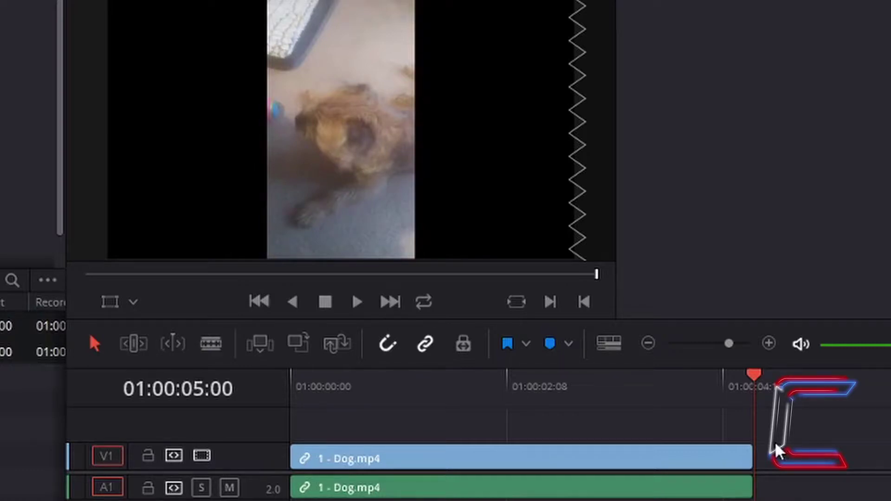
{"action": "mouse_move", "coordinate": [752, 384]}
{"action": "left_mouse_down"}
{"action": "mouse_move", "coordinate": [600, 374]}
{"action": "mouse_move", "coordinate": [454, 395]}
{"action": "mouse_move", "coordinate": [289, 374]}
{"action": "mouse_move", "coordinate": [289, 382]}
{"action": "mouse_move", "coordinate": [647, 378]}
{"action": "mouse_move", "coordinate": [802, 411]}
{"action": "mouse_move", "coordinate": [752, 379]}
{"action": "left_mouse_up"}
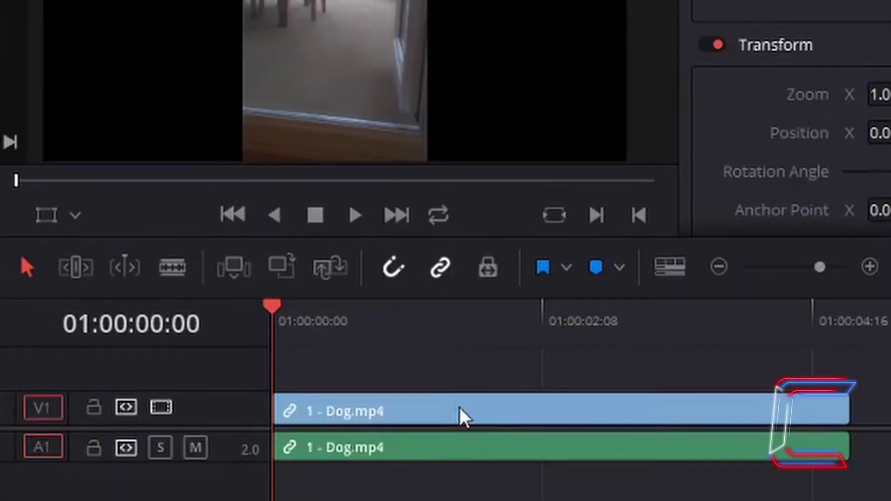
Change the Dog timeline clip's speed to 48 frames per second, with keyframes set to Maintain timing.
{"action": "right_click", "coordinate": [460, 408]}
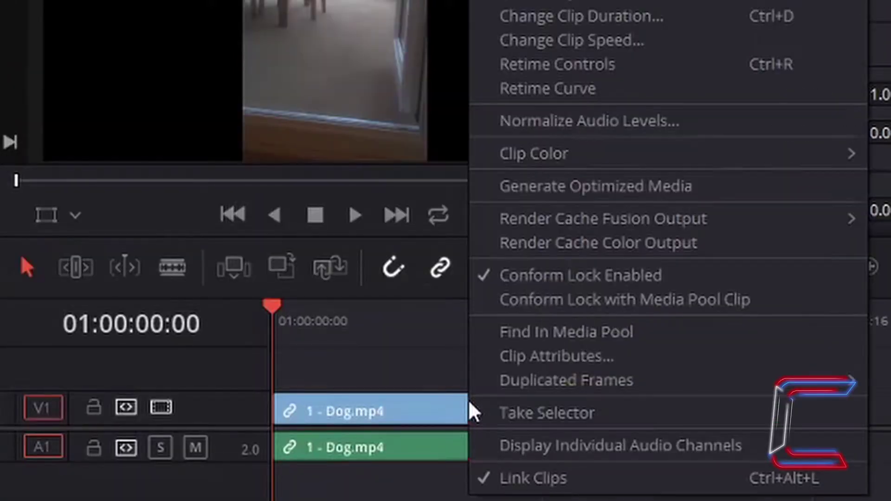
{"action": "left_click", "coordinate": [651, 40]}
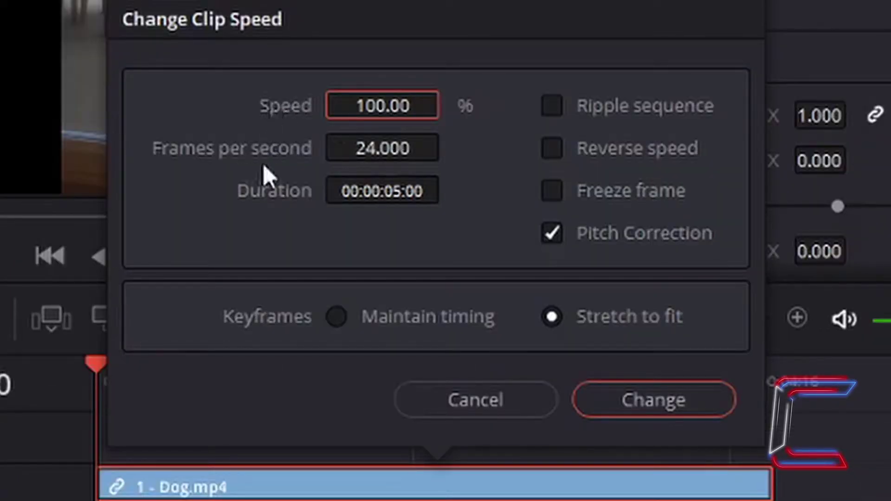
{"action": "left_click", "coordinate": [374, 148]}
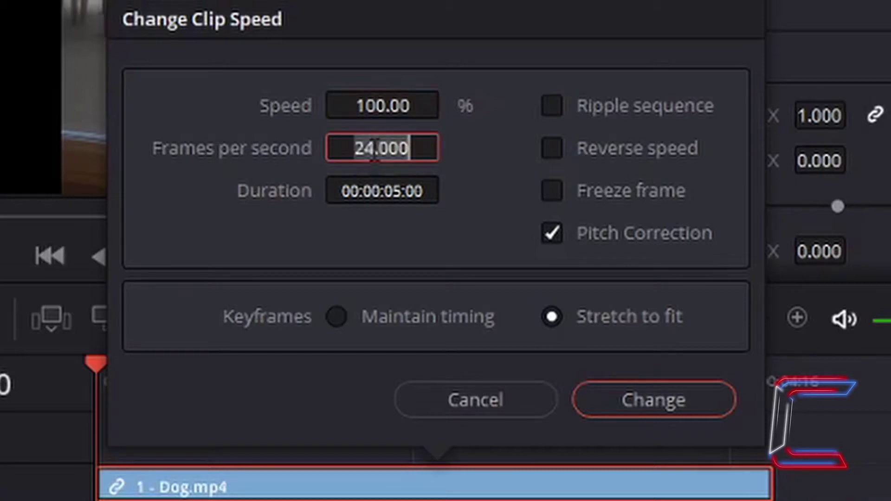
{"action": "left_click", "coordinate": [374, 149]}
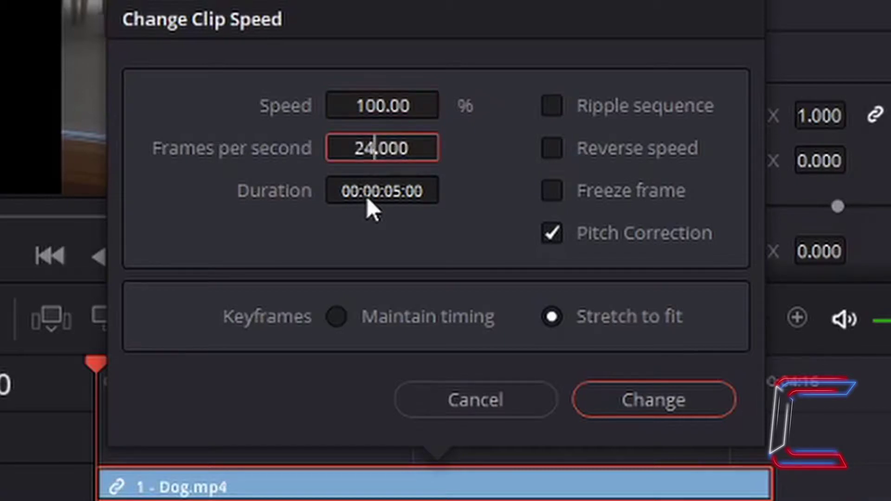
{"action": "key", "text": "BackSpace"}
{"action": "key", "text": "BackSpace"}
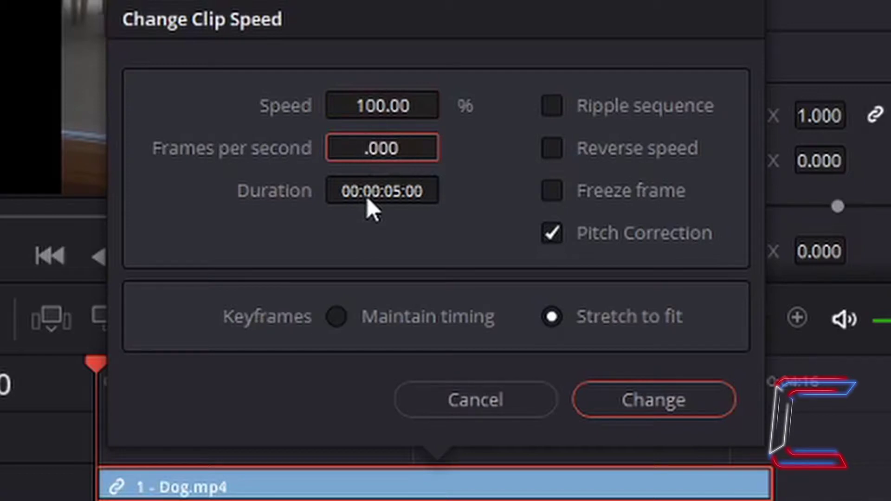
{"action": "type", "text": "48"}
{"action": "left_click", "coordinate": [412, 106]}
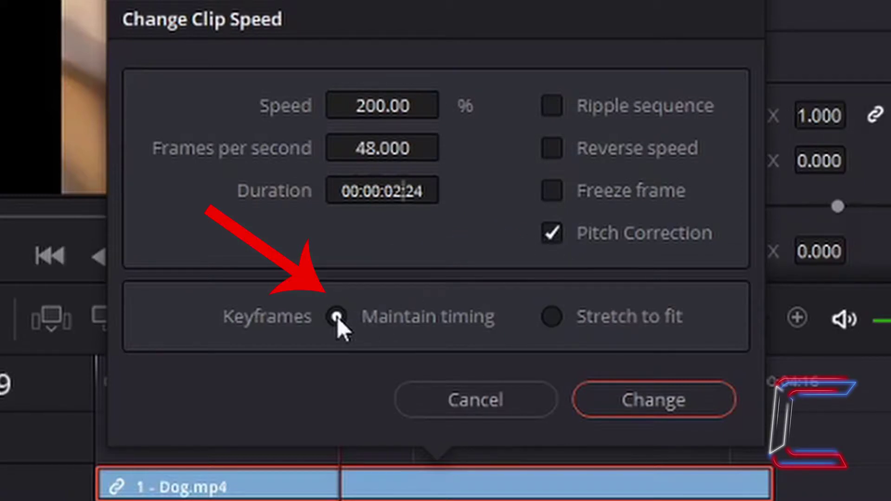
{"action": "left_click", "coordinate": [653, 401]}
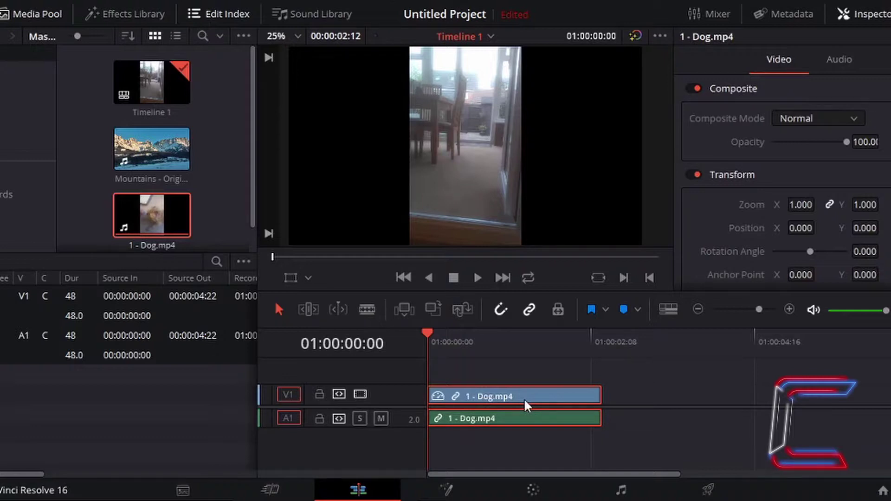
Change the Dog timeline clip's speed to 500%.
{"action": "right_click", "coordinate": [527, 402]}
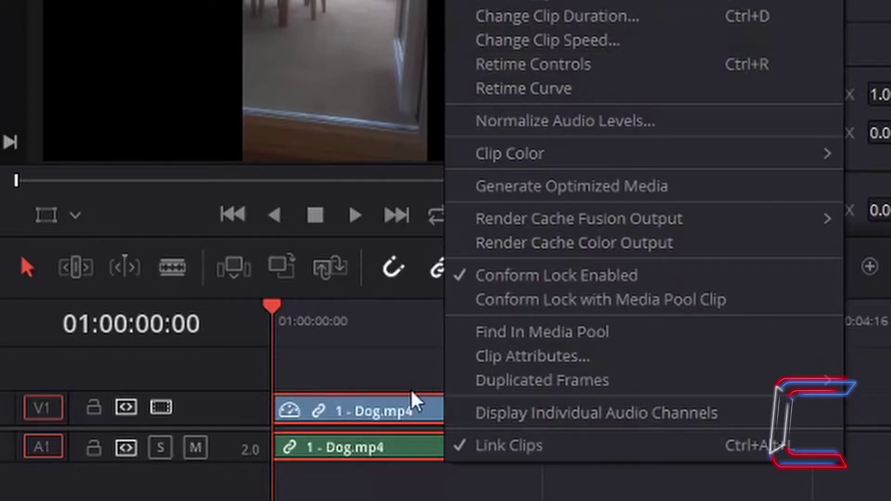
{"action": "left_click", "coordinate": [627, 54]}
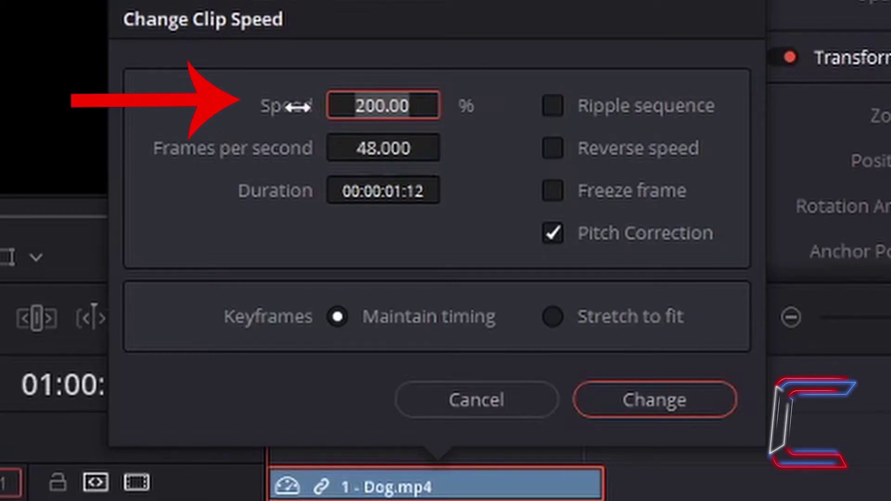
{"action": "key", "text": "Home"}
{"action": "key", "text": "Delete"}
{"action": "type", "text": "5"}
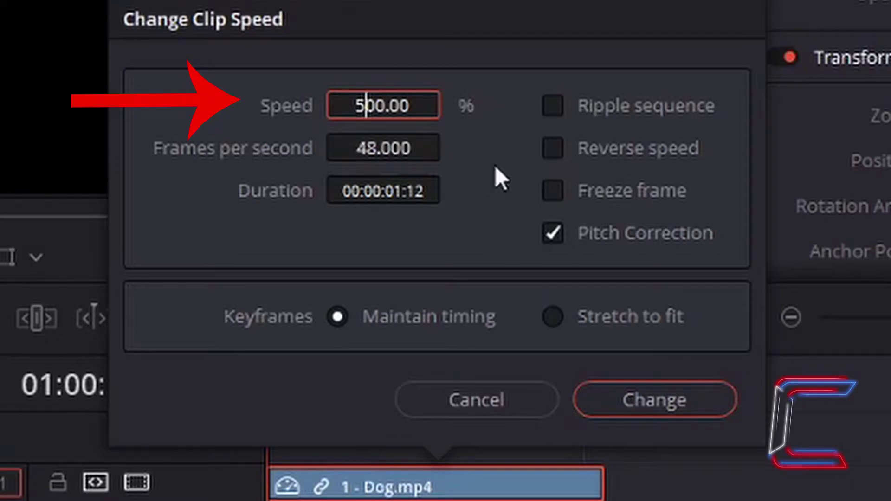
{"action": "left_click", "coordinate": [628, 398]}
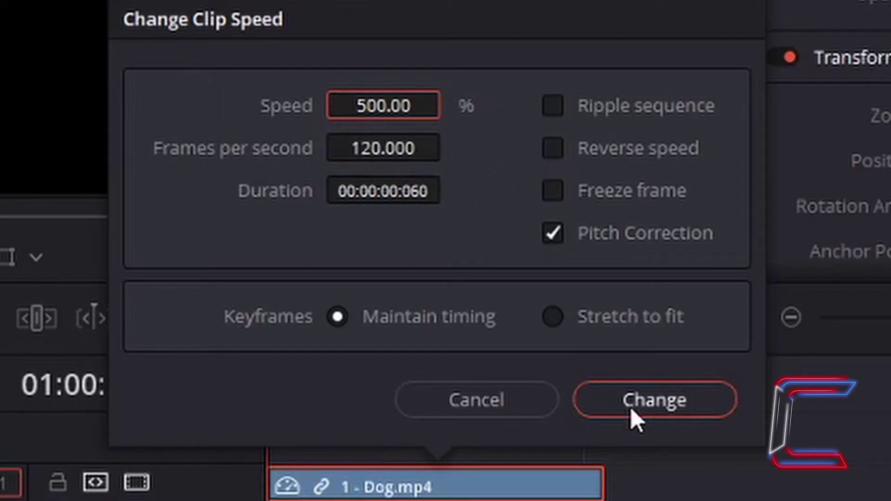
{"action": "left_click", "coordinate": [624, 407]}
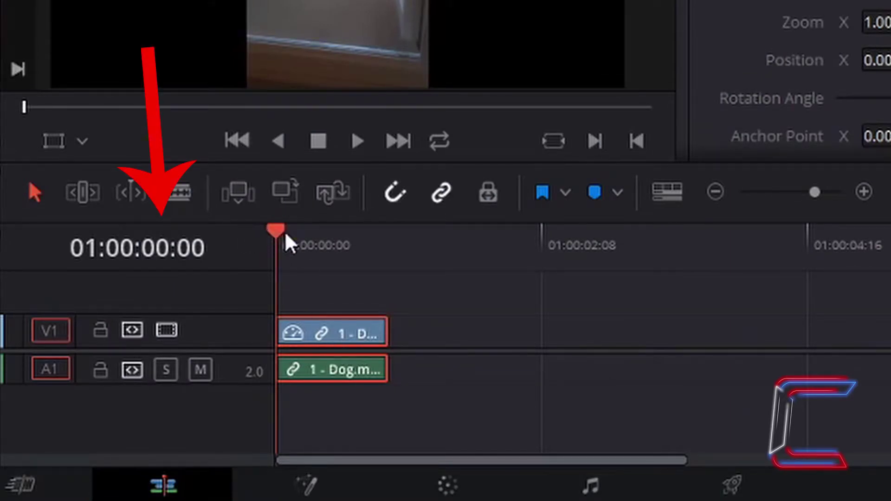
Scrub and play through the sped-up Dog clip to review its duration and motion, and return to the timeline start.
{"action": "left_click", "coordinate": [334, 243]}
{"action": "left_click", "coordinate": [390, 258]}
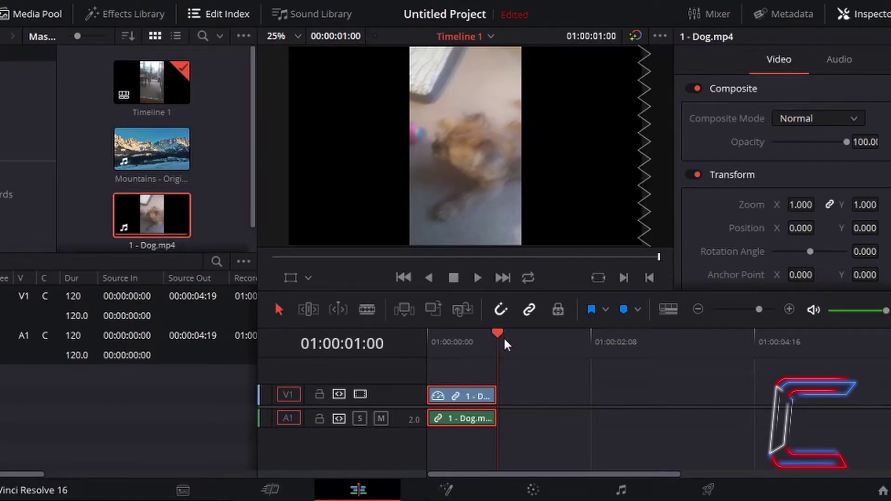
{"action": "left_click_drag", "start_coordinate": [484, 336], "coordinate": [423, 330]}
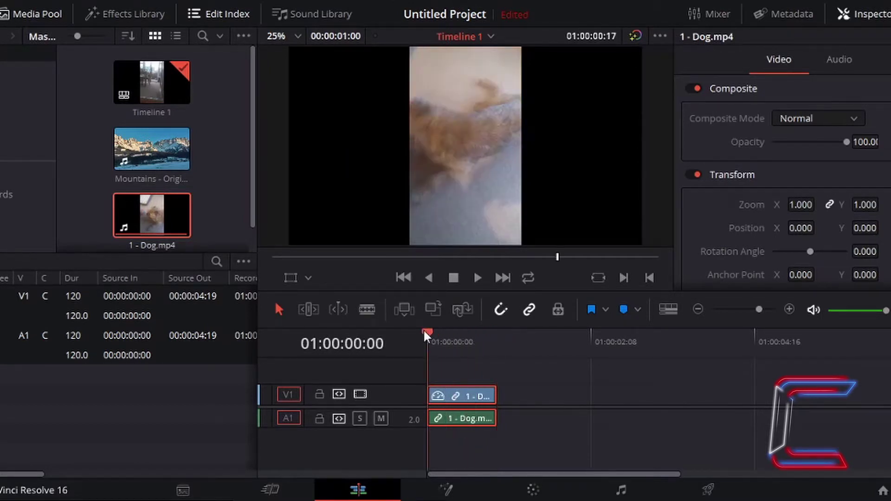
{"action": "key", "text": "space"}
{"action": "left_click_drag", "start_coordinate": [515, 341], "coordinate": [417, 329]}
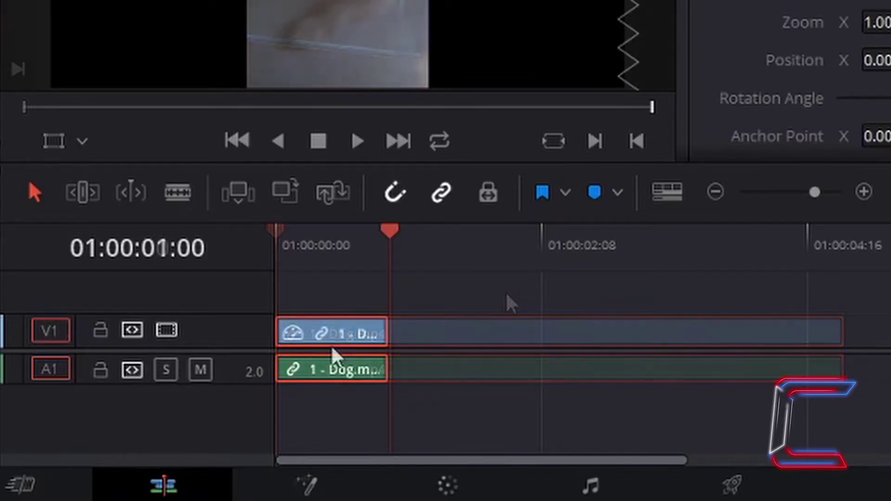
{"action": "key", "text": "Home"}
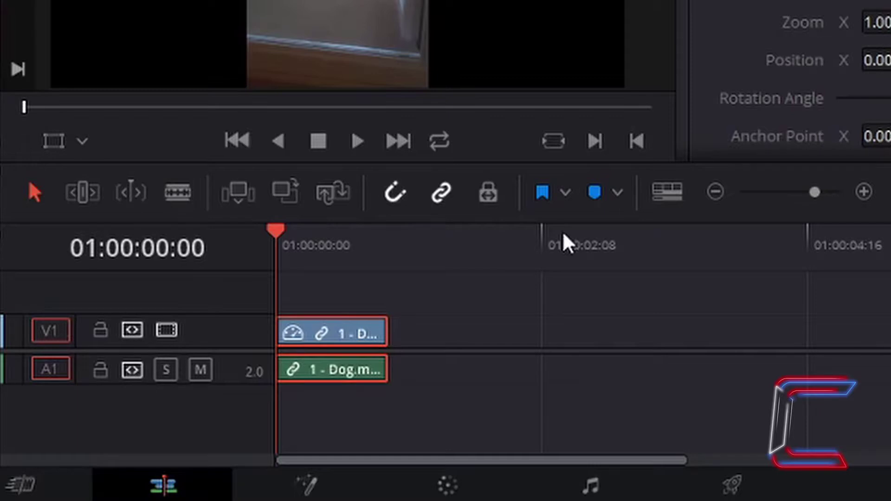
Undo both speed changes on the Dog clip.
{"action": "key", "text": "ctrl+z"}
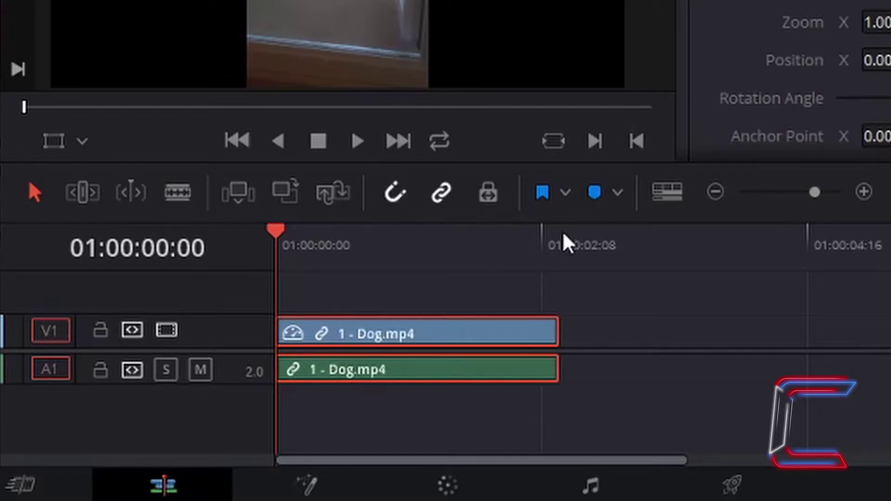
{"action": "key", "text": "ctrl+z"}
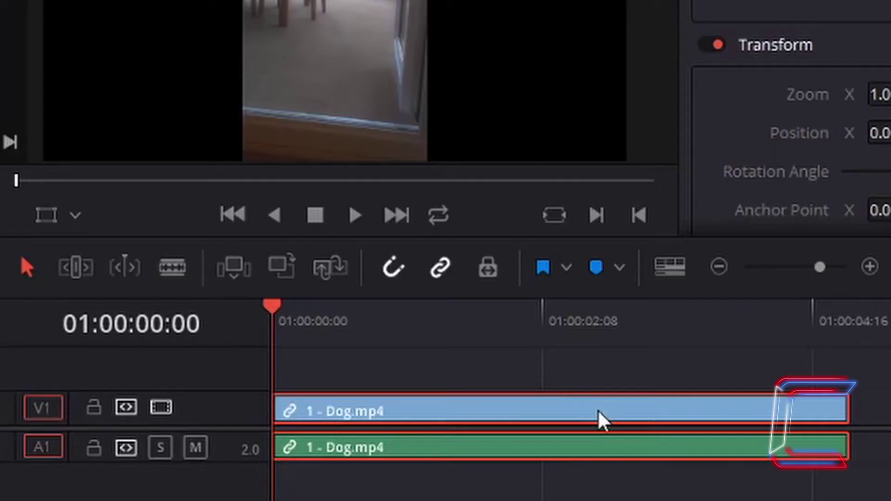
Slow the Dog timeline clip down to 50% speed.
{"action": "right_click", "coordinate": [597, 409]}
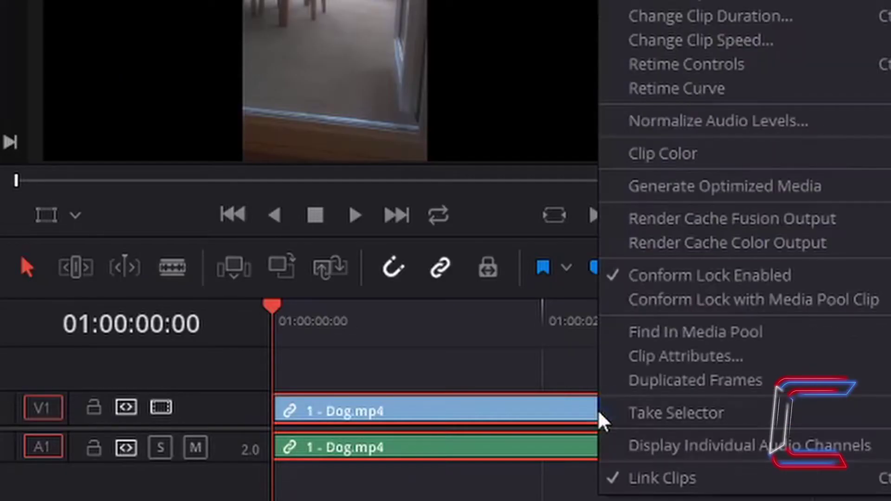
{"action": "left_click", "coordinate": [754, 46]}
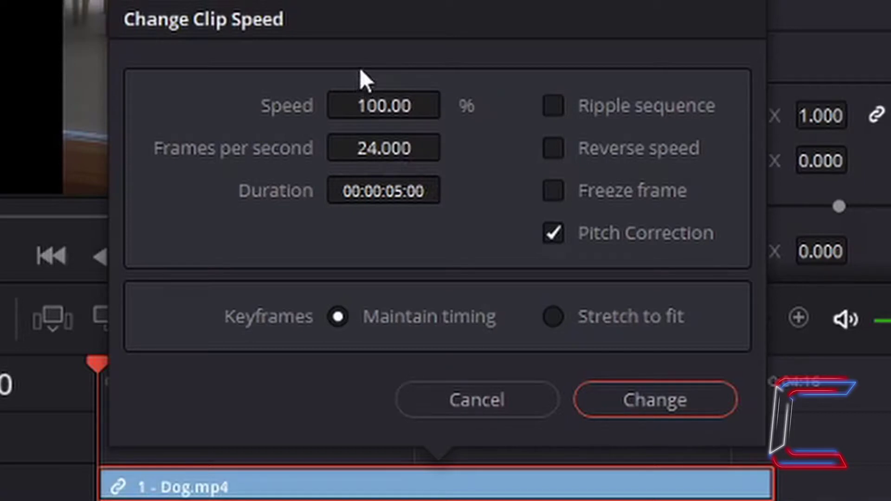
{"action": "double_click", "coordinate": [384, 105]}
{"action": "type", "text": "50.00"}
{"action": "key", "text": "Return"}
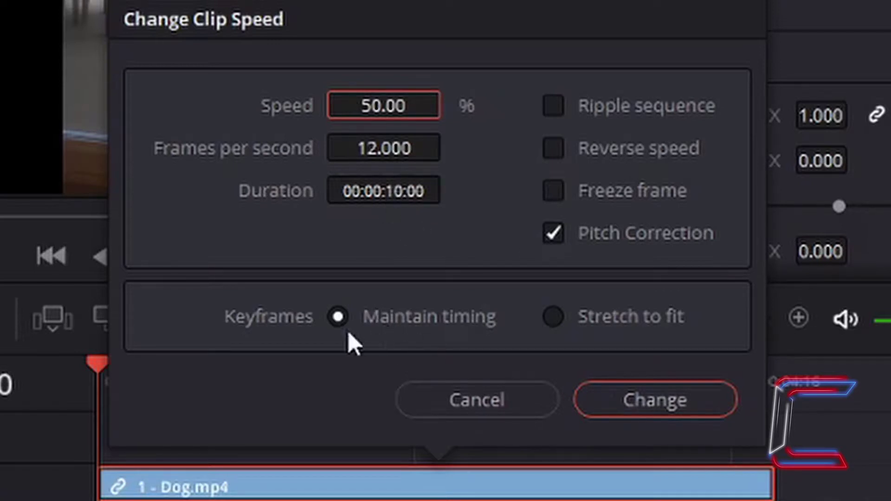
{"action": "left_click", "coordinate": [654, 400]}
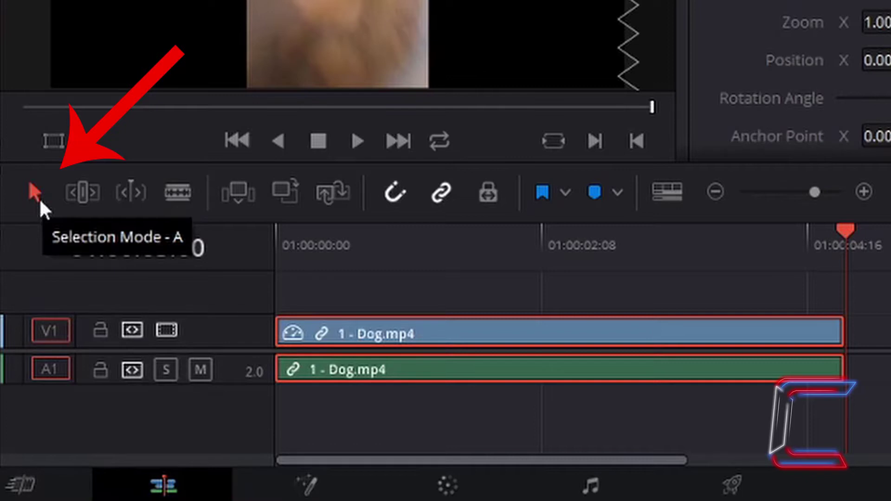
Extend the slowed Dog clip's end to its full 10-second length and move the playhead to the clip's end.
{"action": "left_click", "coordinate": [715, 192]}
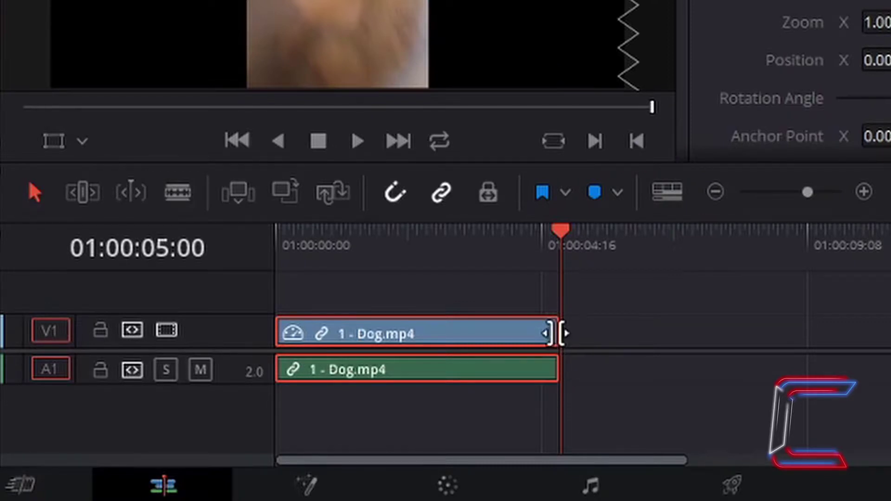
{"action": "left_click_drag", "start_coordinate": [562, 333], "coordinate": [743, 337]}
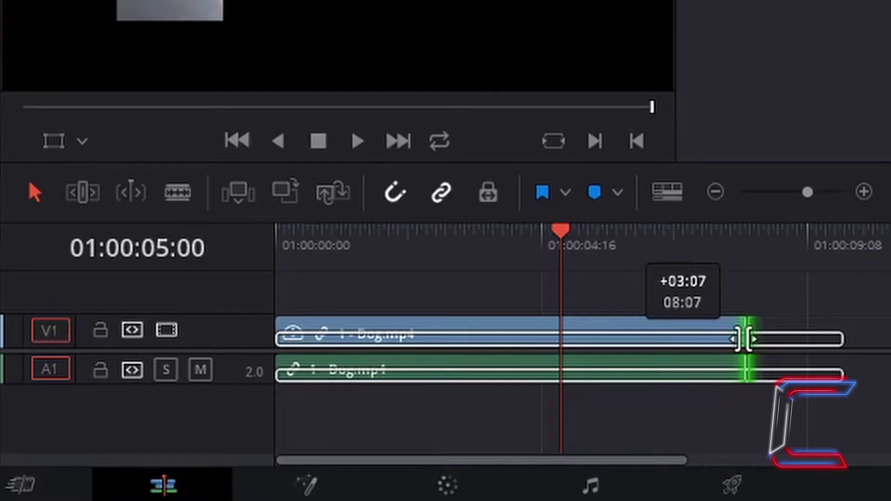
{"action": "left_click_drag", "start_coordinate": [743, 336], "coordinate": [844, 337]}
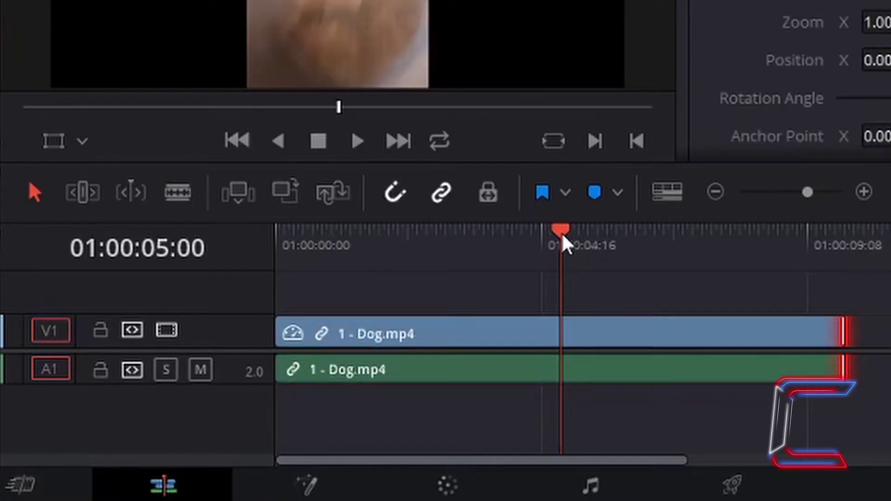
{"action": "left_click_drag", "start_coordinate": [564, 243], "coordinate": [840, 272]}
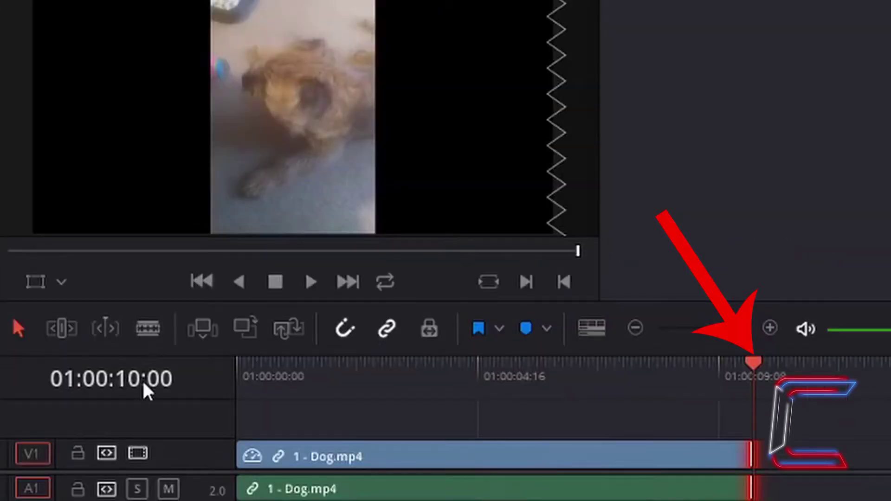
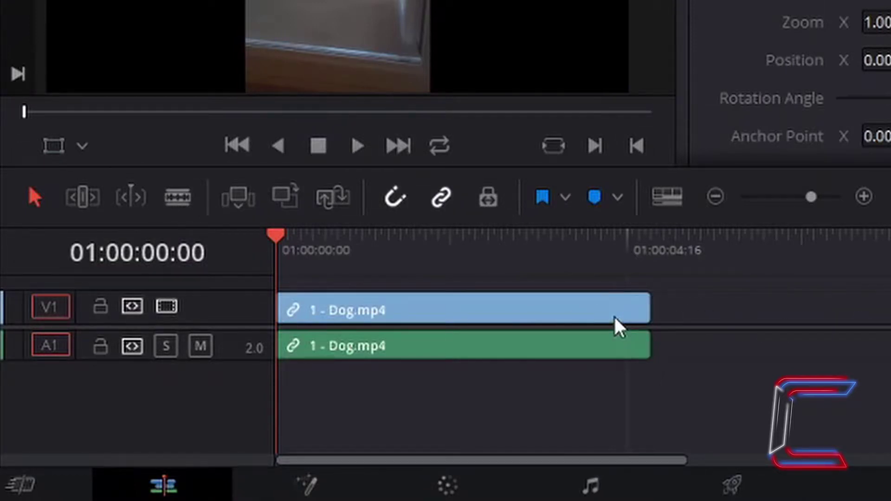
Try to extend the Dog clip's end, and slow the clip to 12 frames per second with Ripple sequence enabled.
{"action": "left_click_drag", "start_coordinate": [650, 304], "coordinate": [717, 306]}
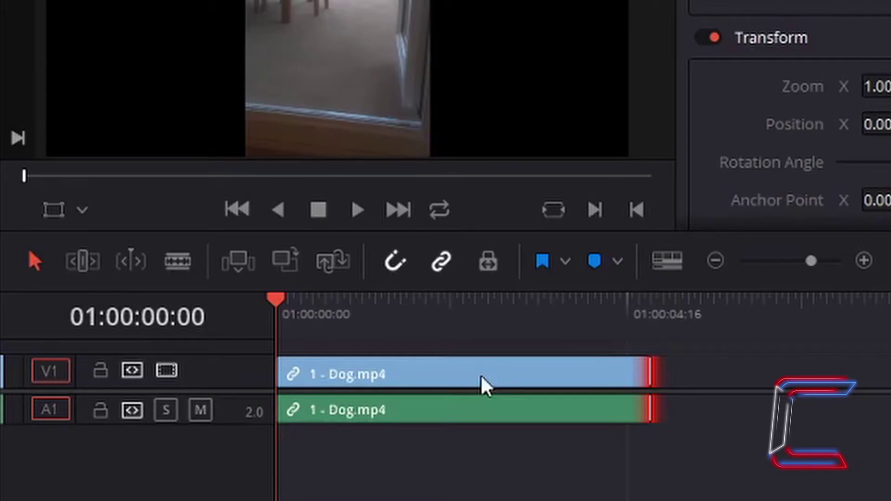
{"action": "right_click", "coordinate": [483, 386]}
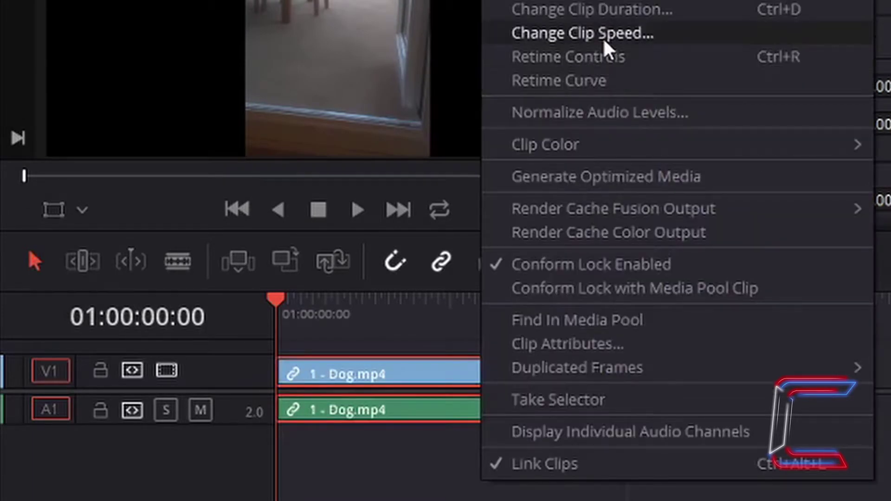
{"action": "left_click", "coordinate": [604, 39]}
{"action": "double_click", "coordinate": [453, 88]}
{"action": "type", "text": "12"}
{"action": "key", "text": "Return"}
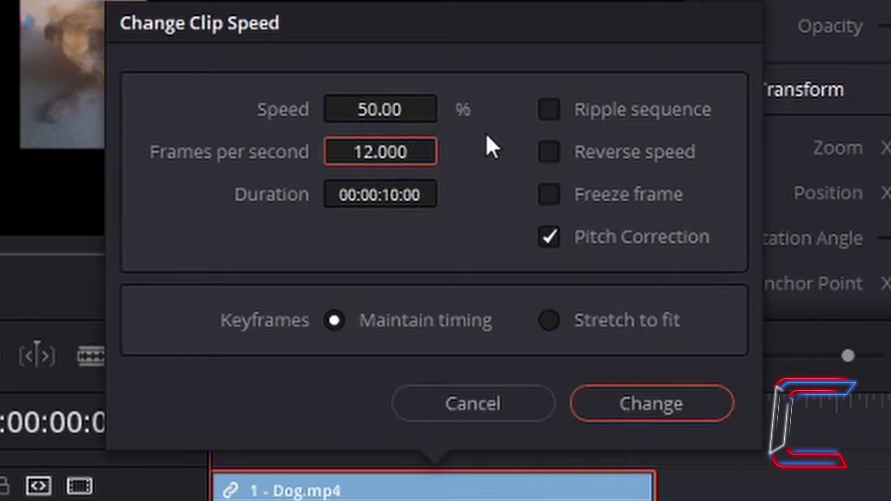
{"action": "left_click", "coordinate": [545, 110]}
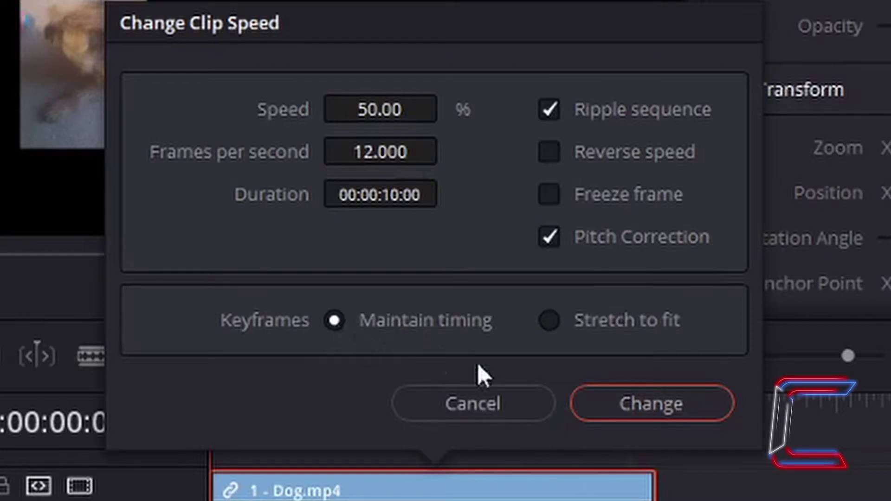
{"action": "left_click", "coordinate": [643, 406]}
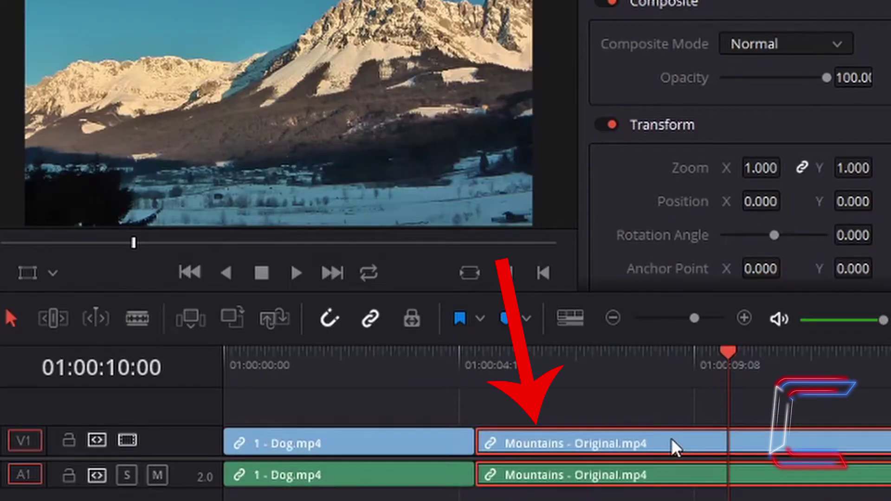
{"action": "left_click", "coordinate": [395, 436]}
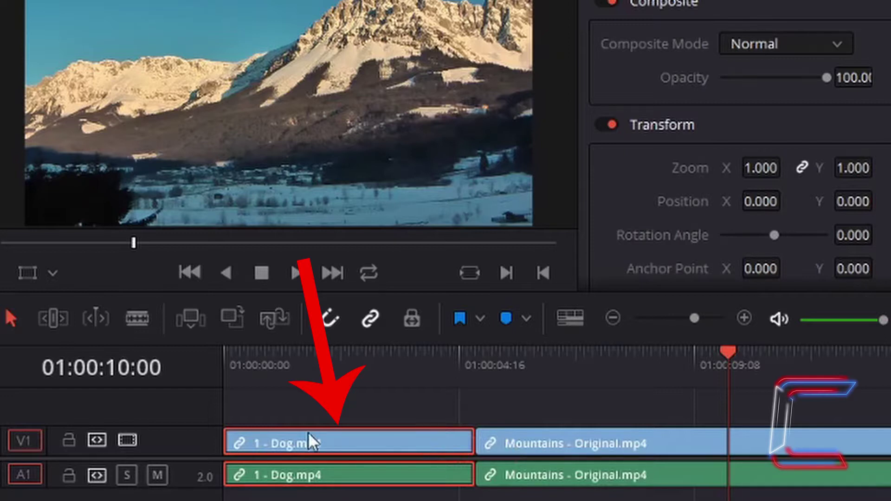
{"action": "left_click", "coordinate": [550, 441]}
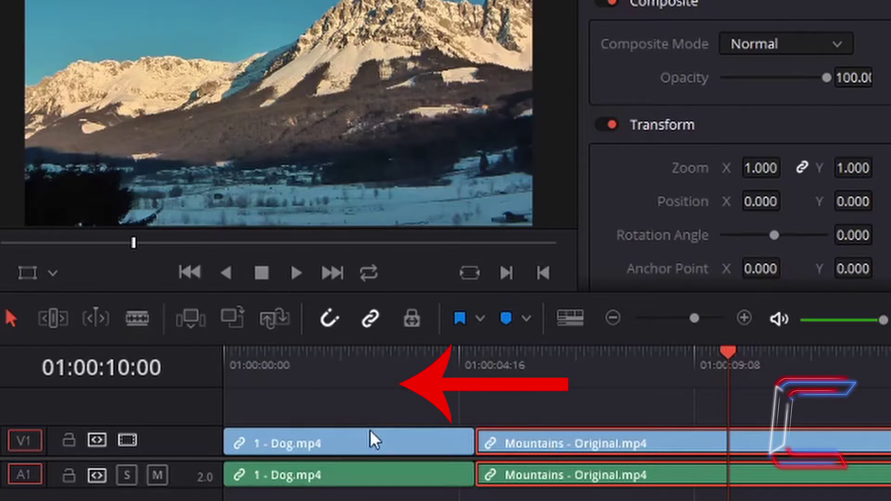
{"action": "left_click", "coordinate": [408, 446]}
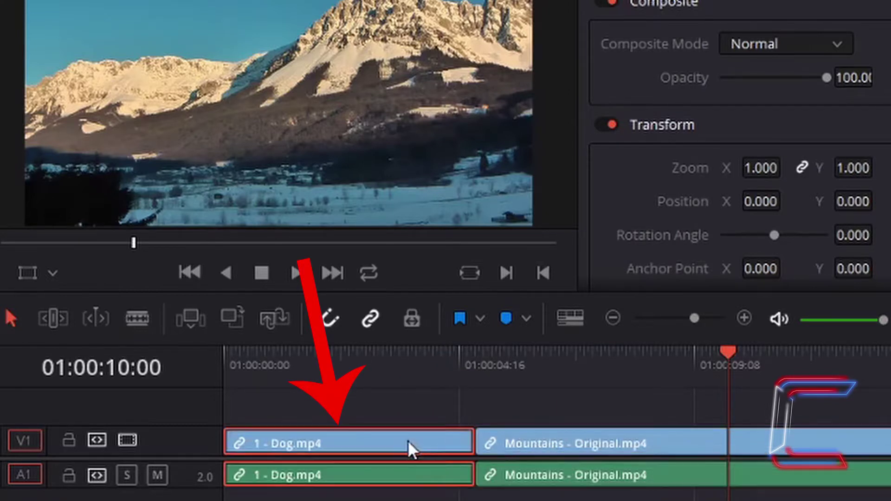
{"action": "left_click", "coordinate": [645, 451]}
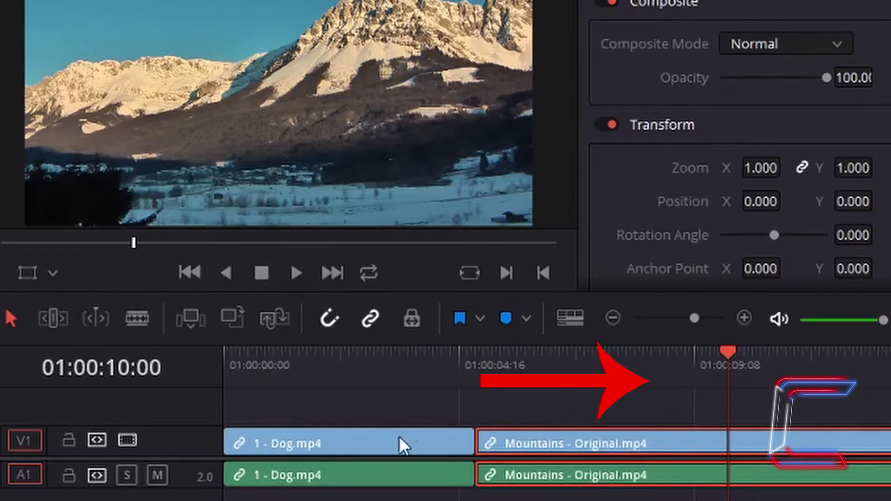
Speed the Dog clip up to 200% with Ripple sequence enabled, and undo the change.
{"action": "left_click", "coordinate": [396, 444]}
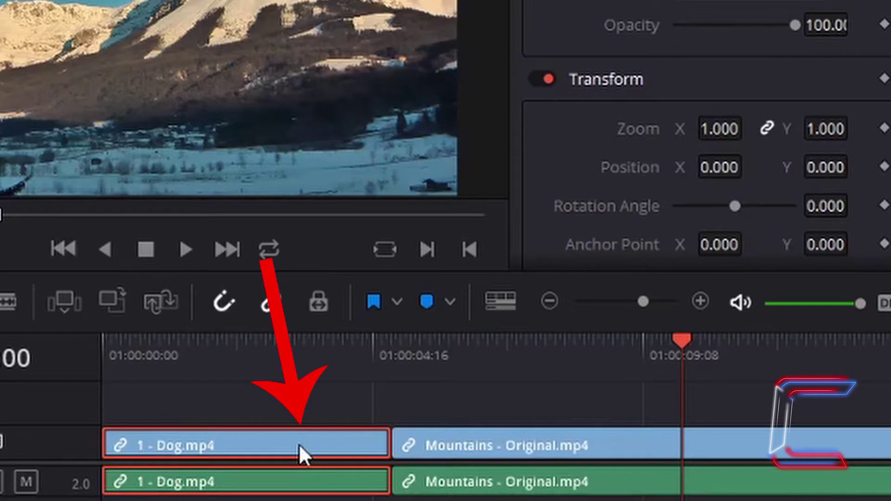
{"action": "right_click", "coordinate": [299, 443]}
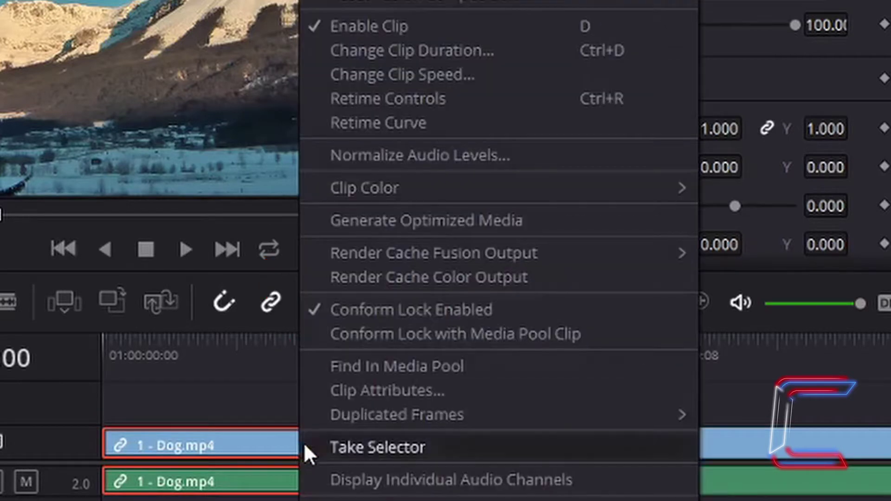
{"action": "left_click", "coordinate": [475, 82]}
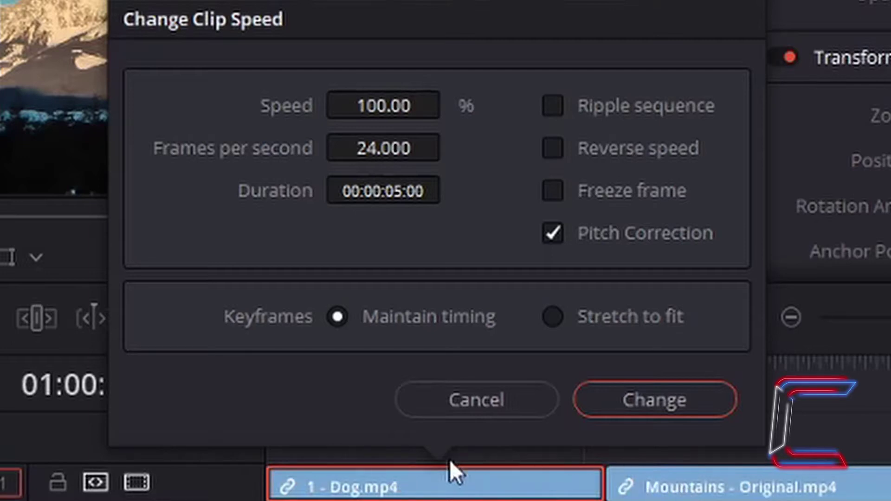
{"action": "double_click", "coordinate": [376, 105]}
{"action": "type", "text": "200"}
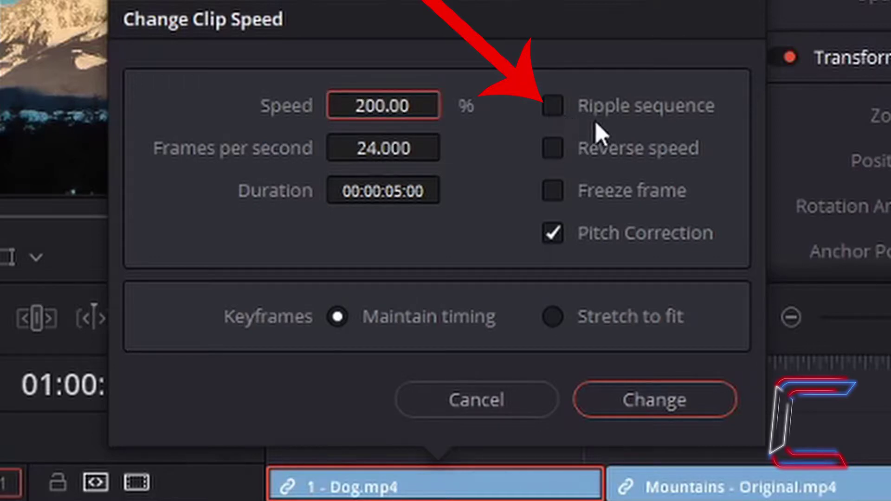
{"action": "left_click", "coordinate": [552, 107]}
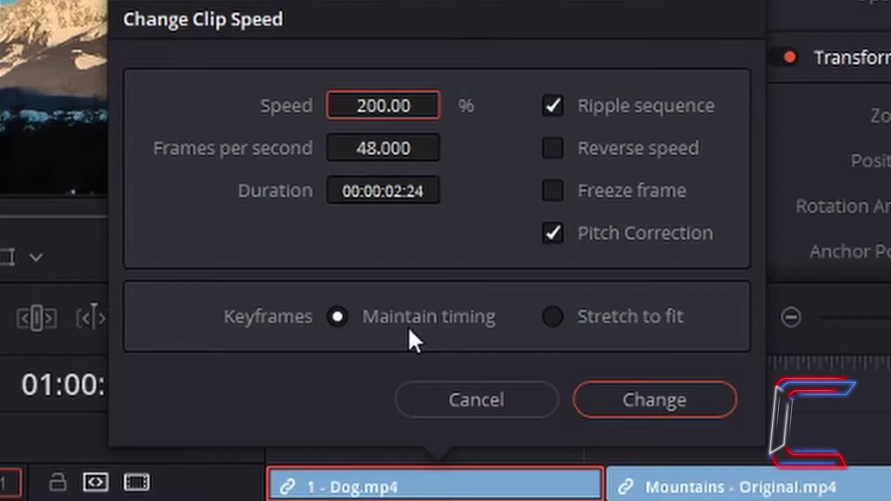
{"action": "left_click", "coordinate": [663, 404]}
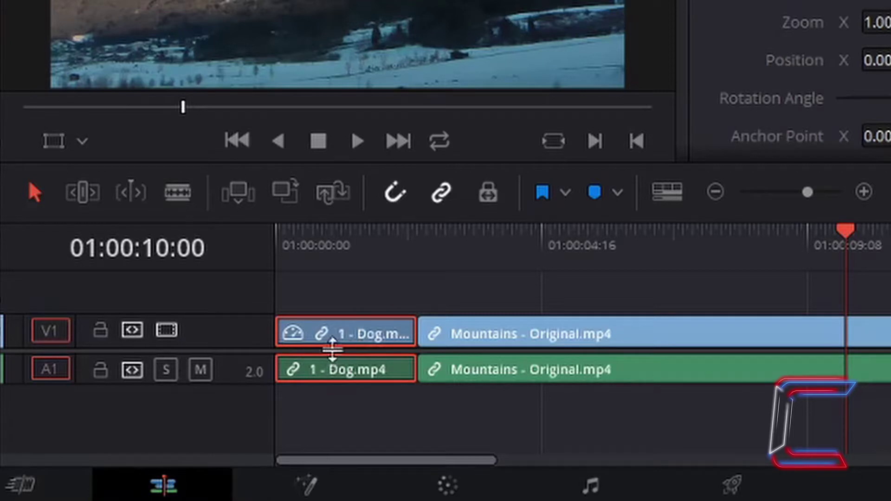
{"action": "key", "text": "ctrl+z"}
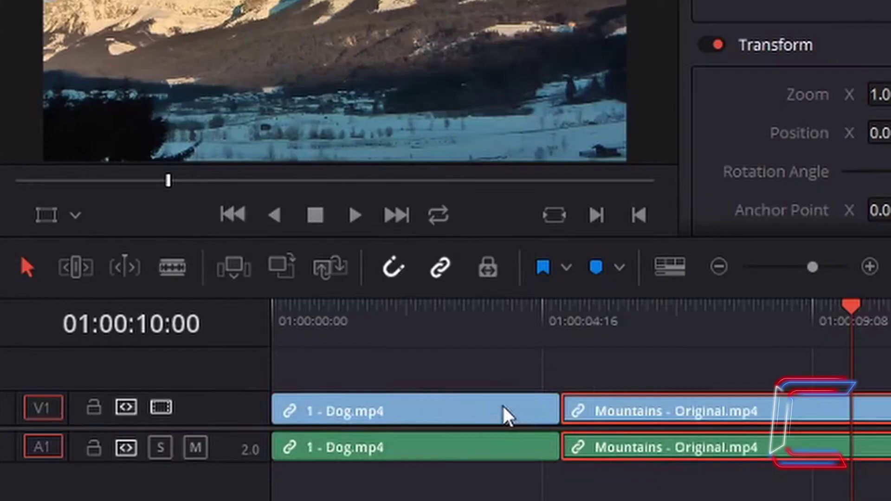
Change the Dog clip's speed to 200% with Ripple sequence disabled.
{"action": "left_click", "coordinate": [506, 336]}
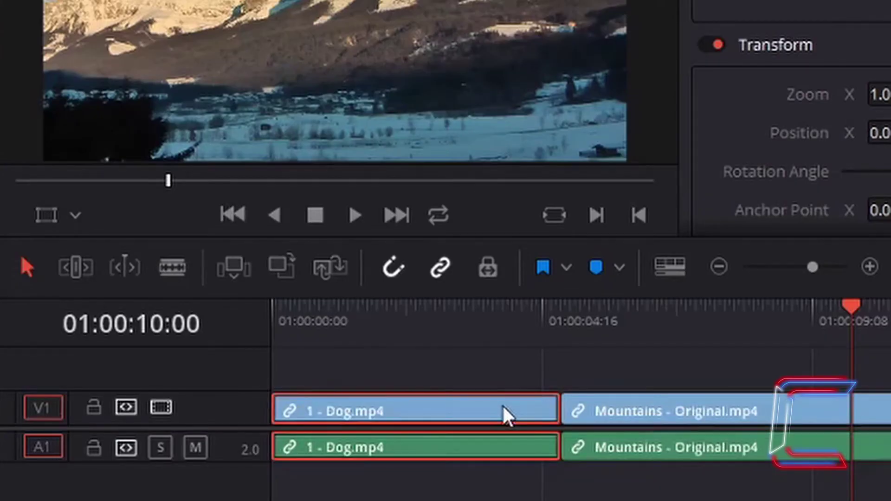
{"action": "right_click", "coordinate": [507, 413]}
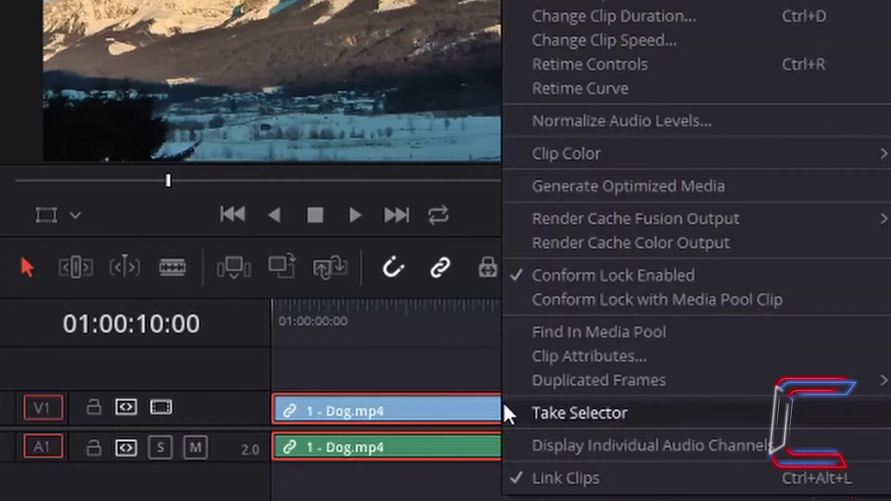
{"action": "left_click", "coordinate": [645, 43]}
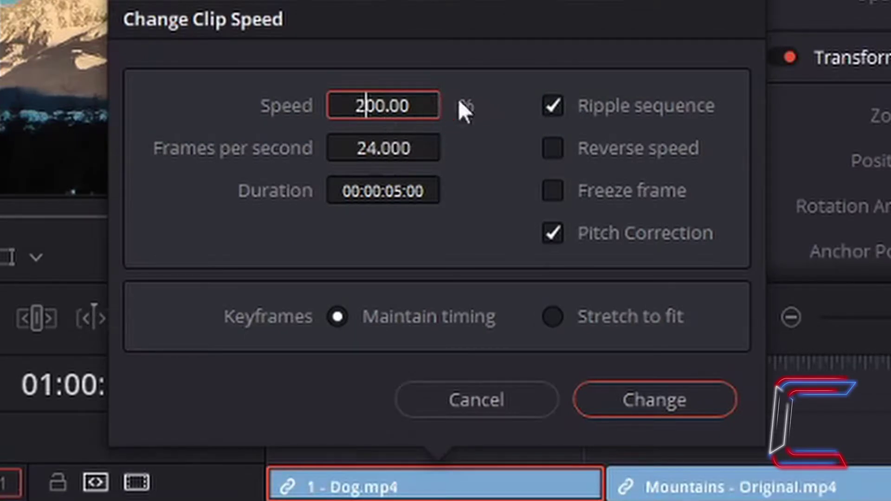
{"action": "left_click", "coordinate": [559, 104]}
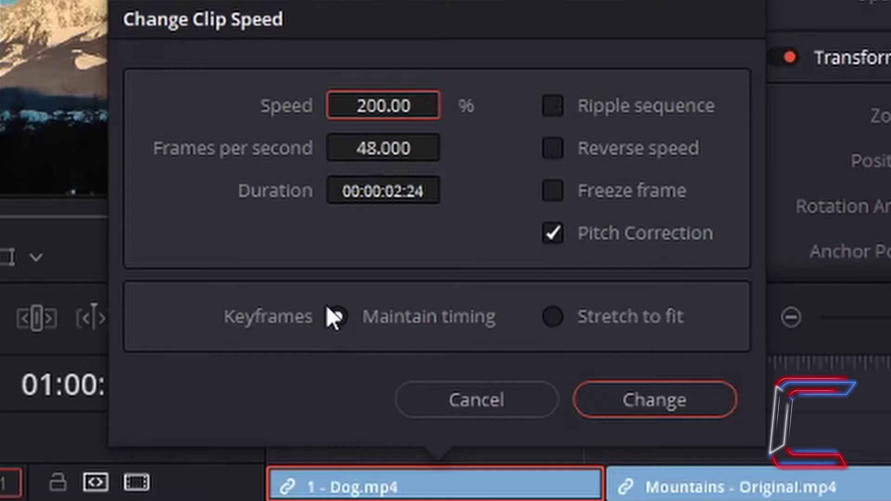
{"action": "left_click", "coordinate": [652, 402]}
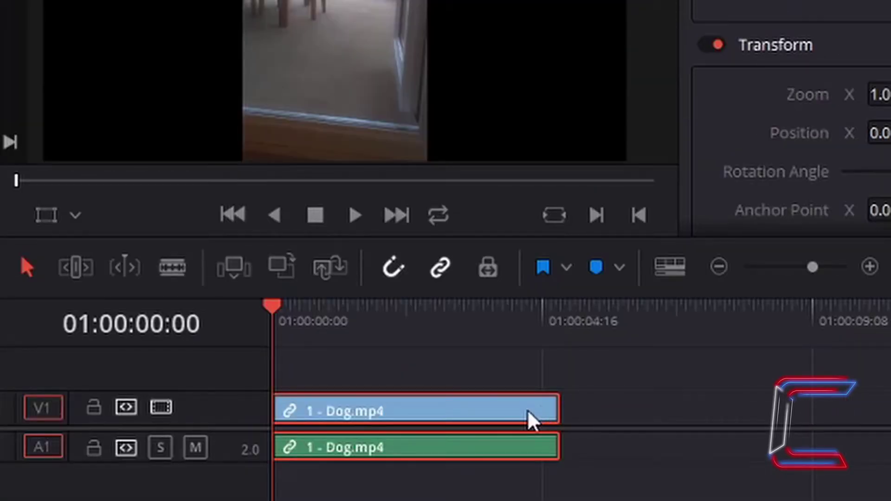
Reverse the Dog clip's playback by setting its speed to -100%.
{"action": "right_click", "coordinate": [527, 409]}
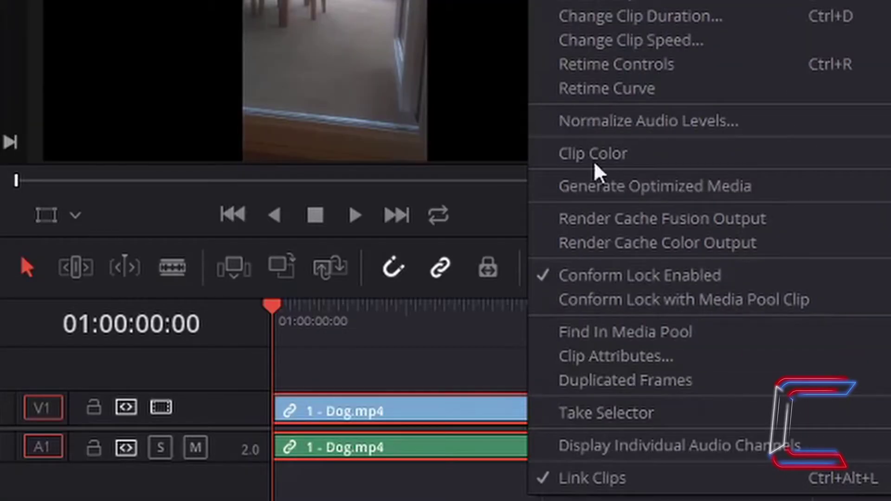
{"action": "left_click", "coordinate": [680, 40]}
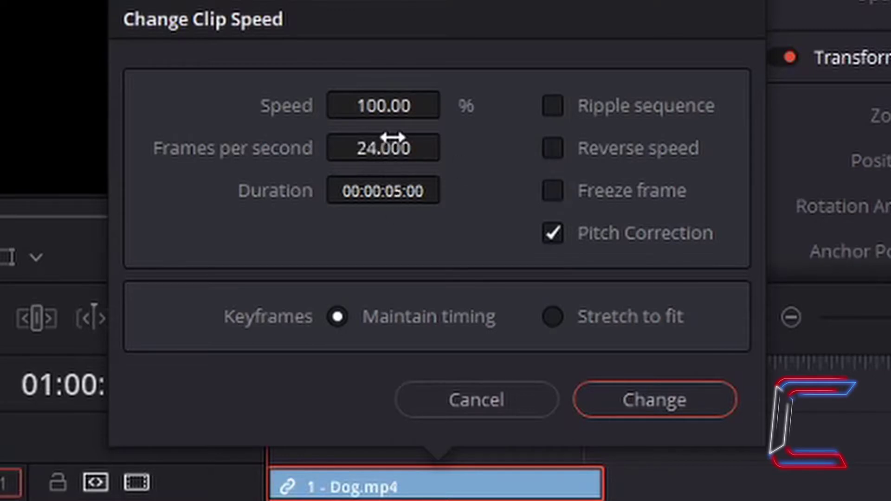
{"action": "left_click_drag", "start_coordinate": [373, 111], "coordinate": [354, 99]}
{"action": "left_click", "coordinate": [362, 147]}
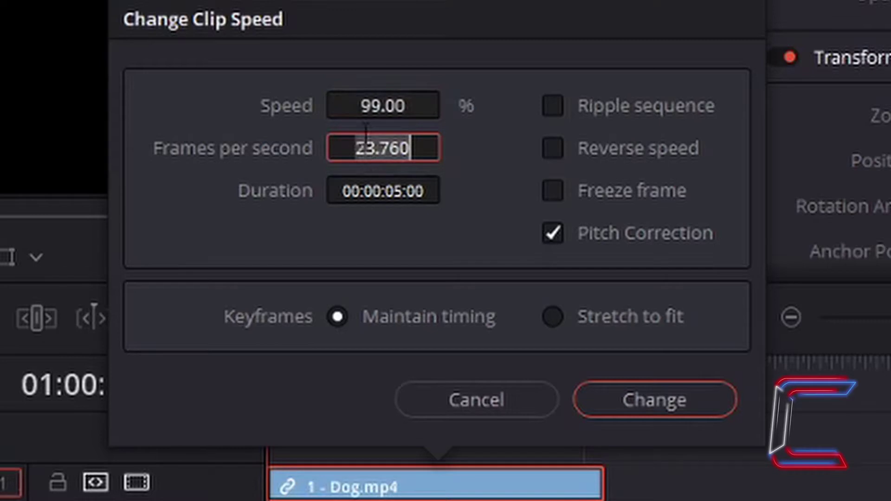
{"action": "left_click", "coordinate": [364, 104]}
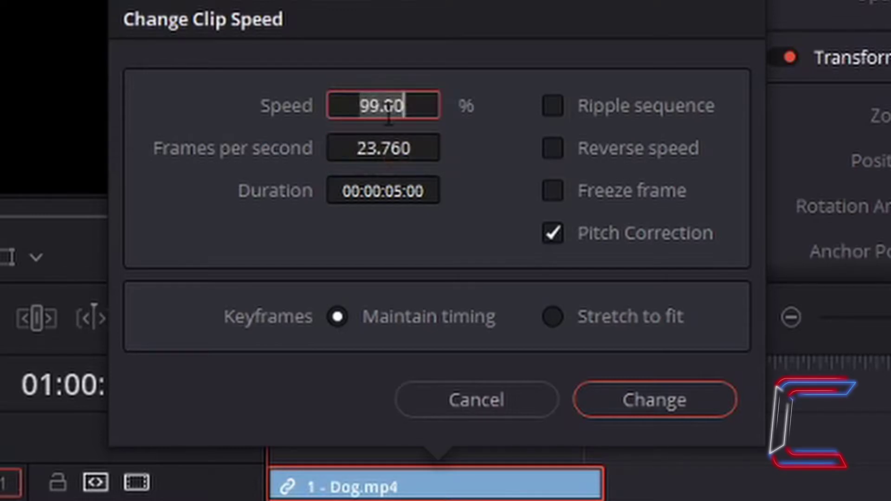
{"action": "type", "text": "-100"}
{"action": "key", "text": "Tab"}
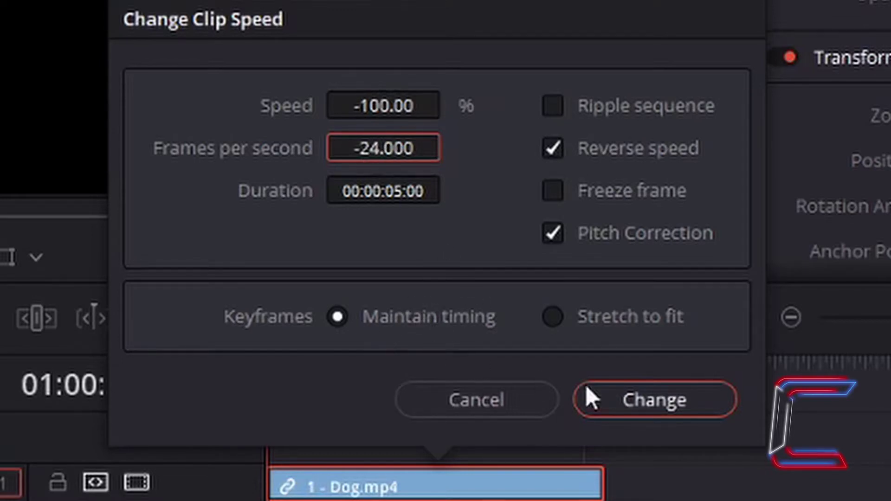
{"action": "left_click", "coordinate": [605, 395]}
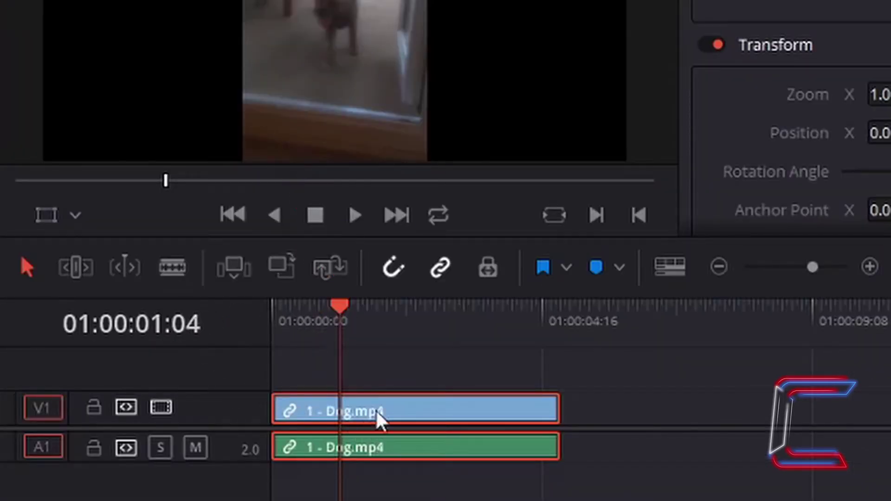
Freeze the Dog clip from the playhead at 01:00:01:04 onward through its clip speed settings.
{"action": "right_click", "coordinate": [390, 398]}
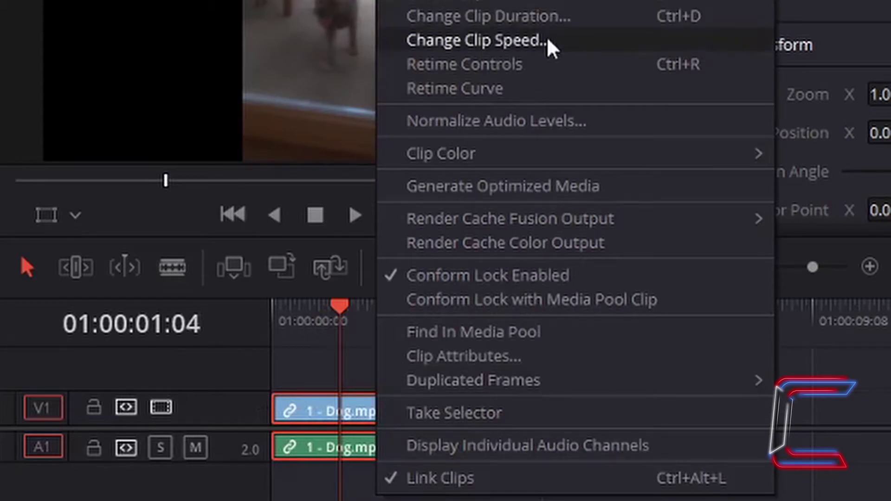
{"action": "left_click", "coordinate": [478, 41]}
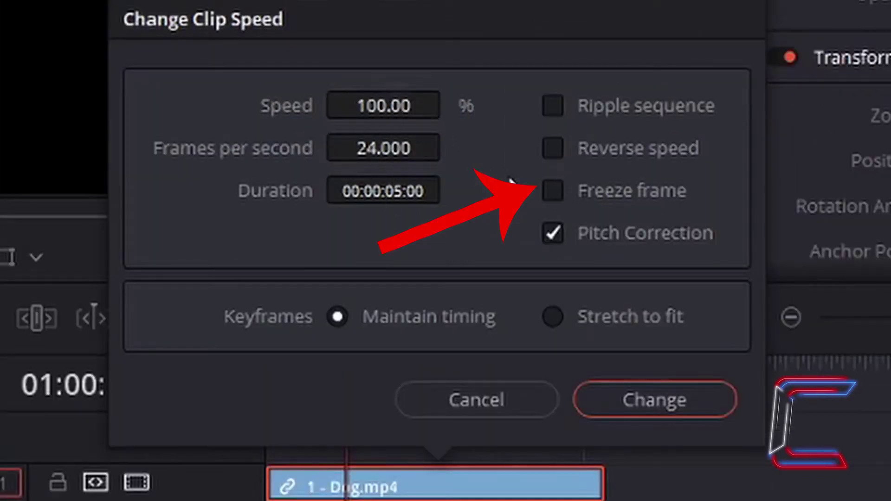
{"action": "left_click", "coordinate": [559, 193]}
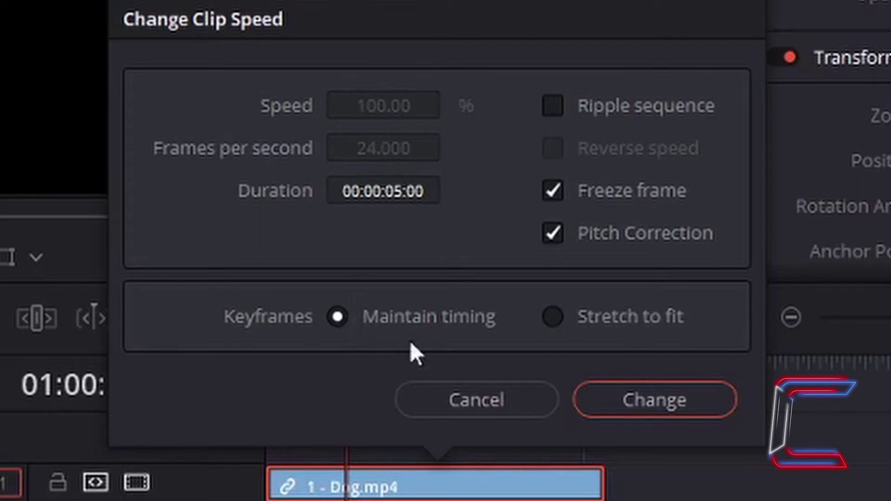
{"action": "left_click", "coordinate": [689, 399]}
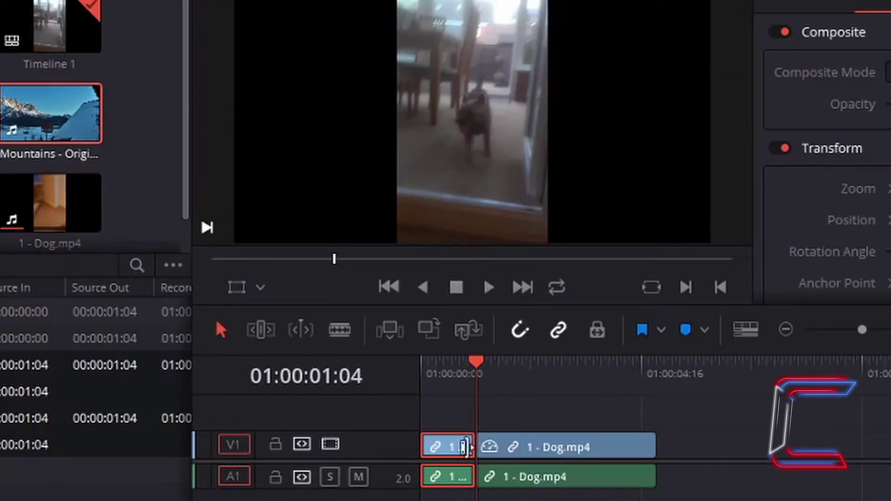
Select the frozen part of the Dog clip, scrub through to its end and return the playhead to the timeline start.
{"action": "left_click", "coordinate": [534, 446]}
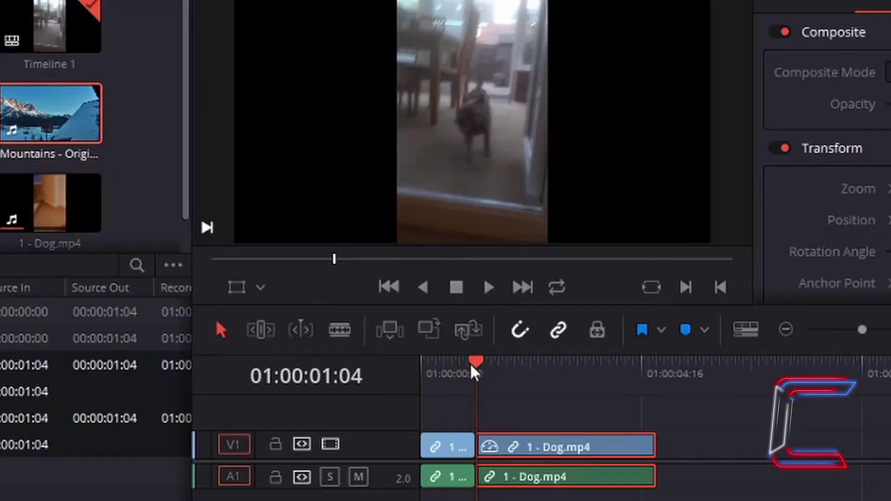
{"action": "left_click_drag", "start_coordinate": [491, 366], "coordinate": [659, 403]}
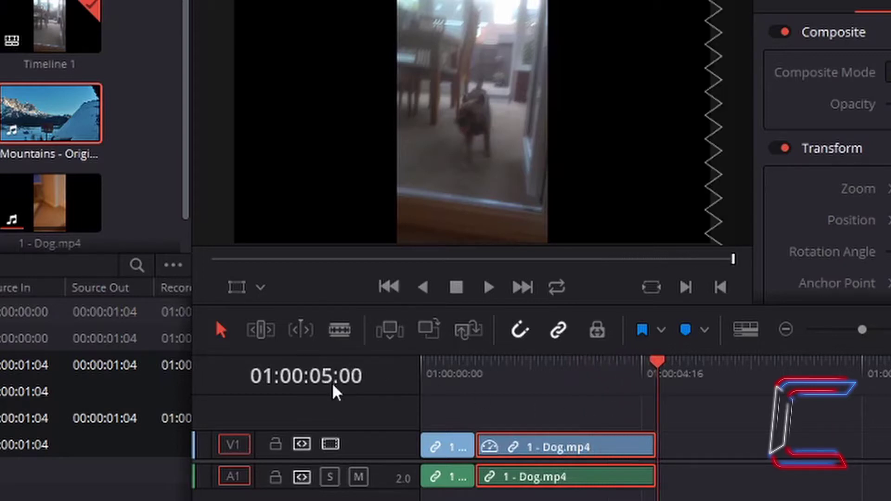
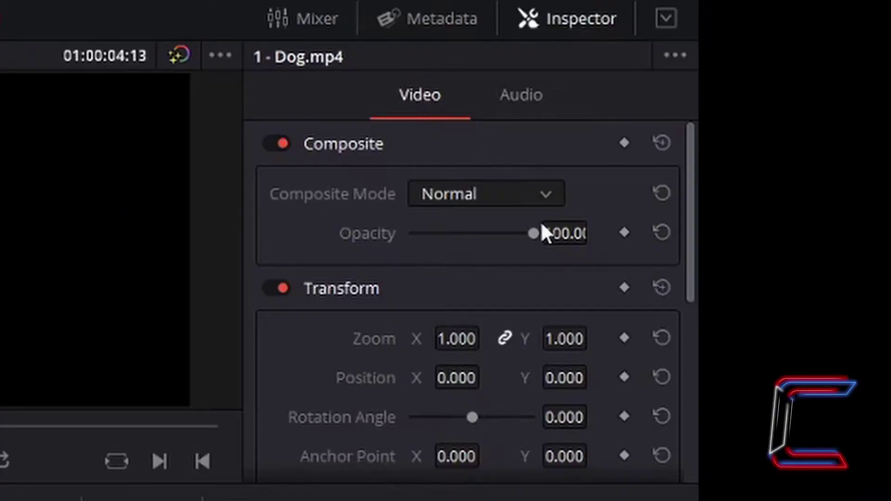
{"action": "key", "text": "Home"}
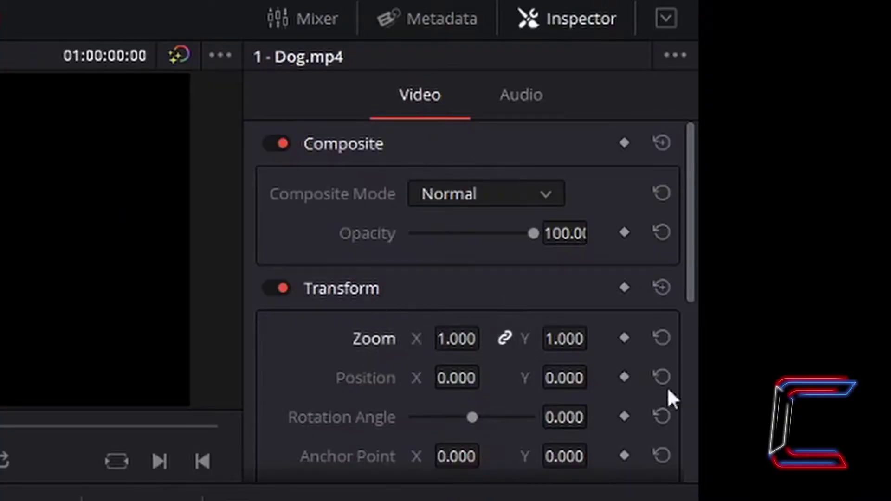
Add a Zoom keyframe at the start of the Dog clip and move the playhead to 01:00:02:00.
{"action": "left_click", "coordinate": [625, 339]}
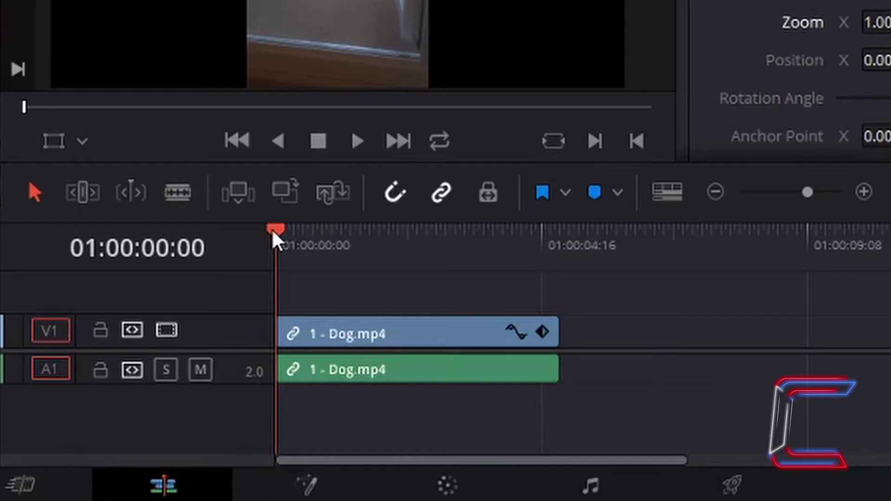
{"action": "left_click_drag", "start_coordinate": [302, 236], "coordinate": [376, 246]}
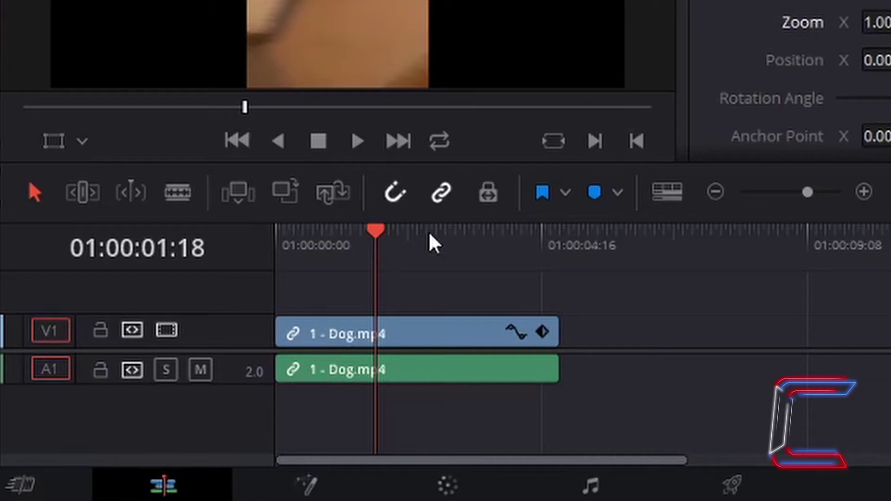
{"action": "key", "text": "Left"}
{"action": "key", "text": "Left"}
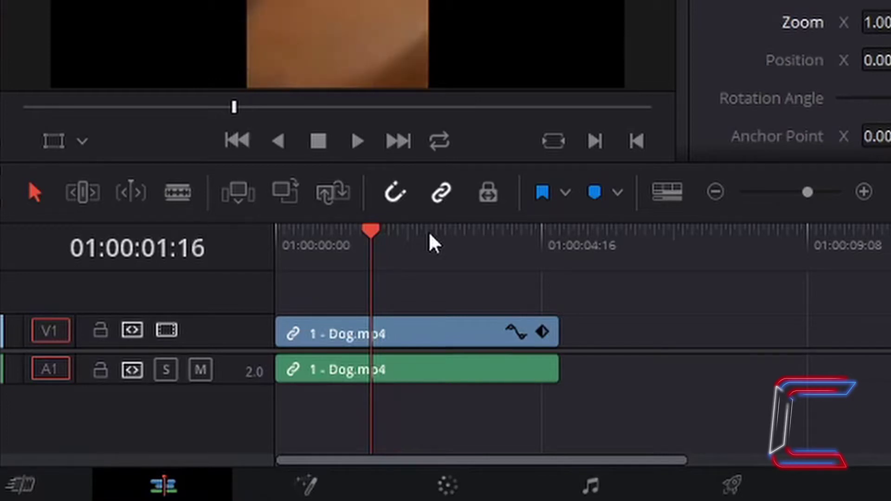
{"action": "key", "text": "k"}
{"action": "key", "text": "l"}
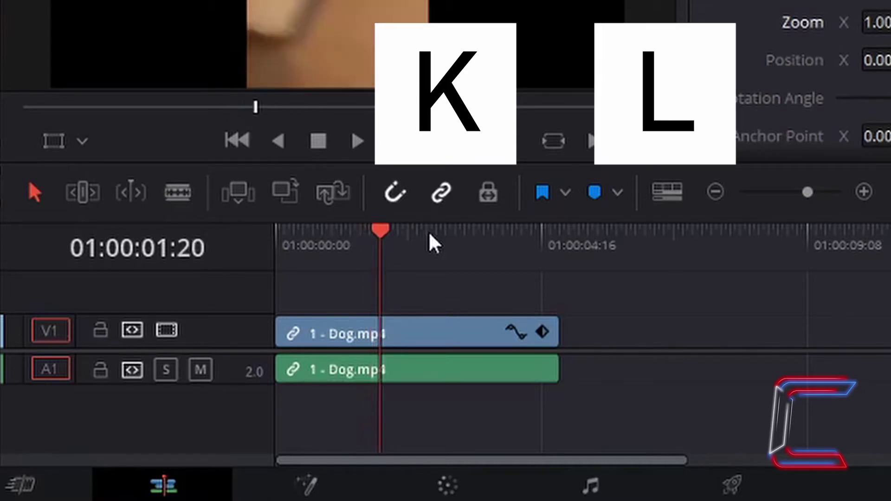
{"action": "key", "text": "k"}
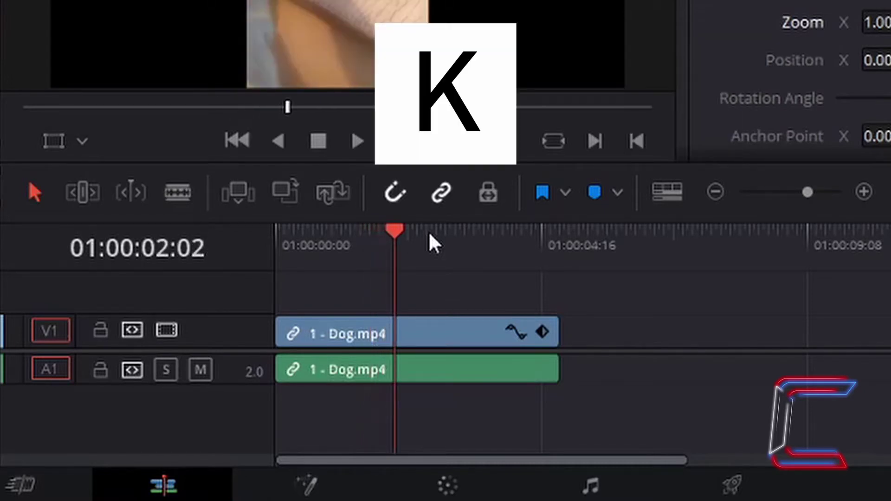
{"action": "key", "text": "j"}
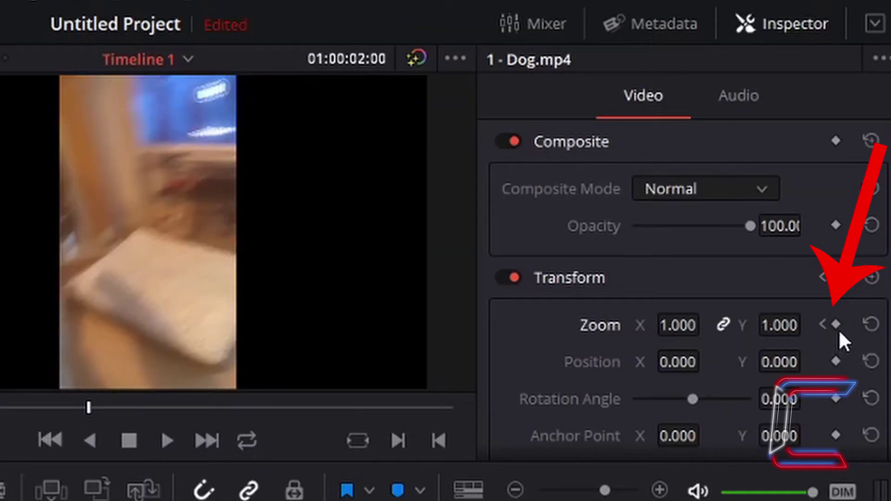
Add a second Zoom keyframe at 01:00:02:00 and set the linked X and Y zoom to 0.500.
{"action": "left_click", "coordinate": [836, 324]}
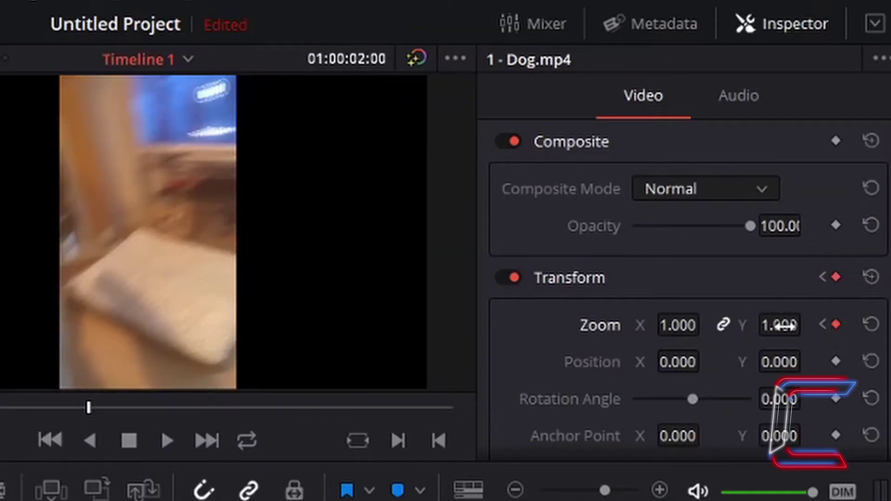
{"action": "left_click", "coordinate": [779, 325]}
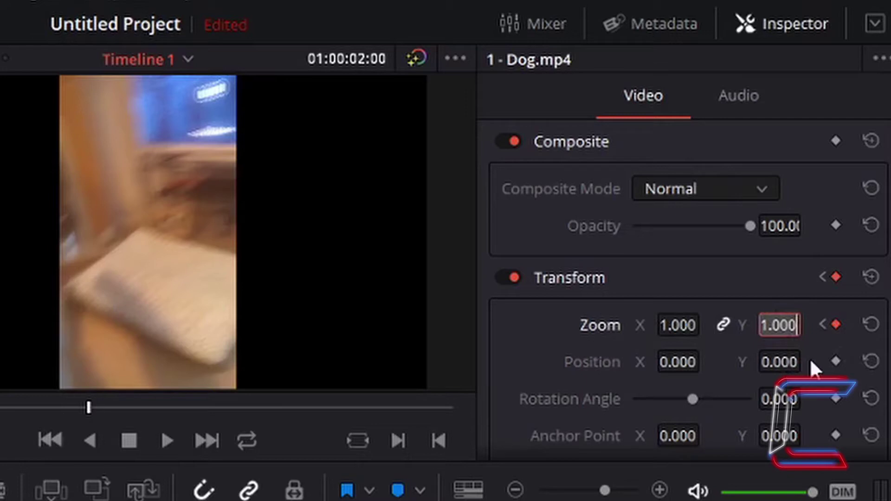
{"action": "type", "text": ".5"}
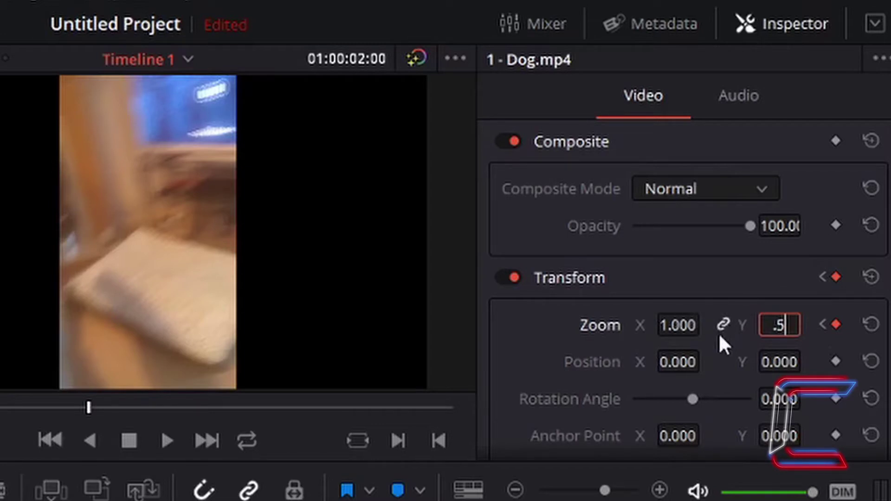
{"action": "left_click", "coordinate": [724, 322]}
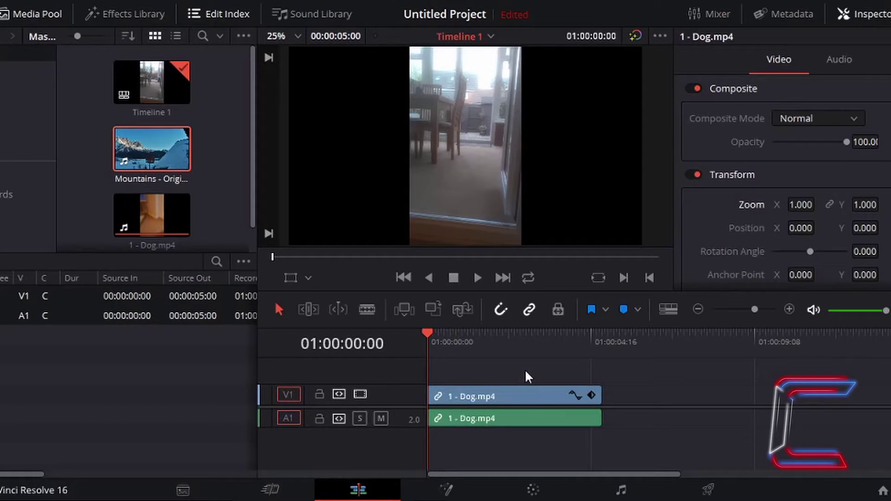
Select the Dog clip and scrub between its zoom keyframes at 01:00:00:00 and 01:00:02:00, returning to the timeline start.
{"action": "left_click", "coordinate": [497, 396]}
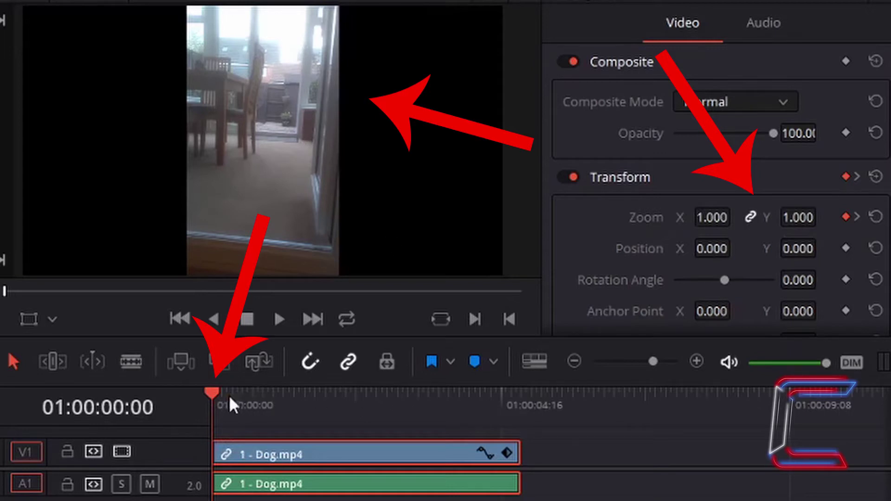
{"action": "left_click_drag", "start_coordinate": [212, 391], "coordinate": [335, 405]}
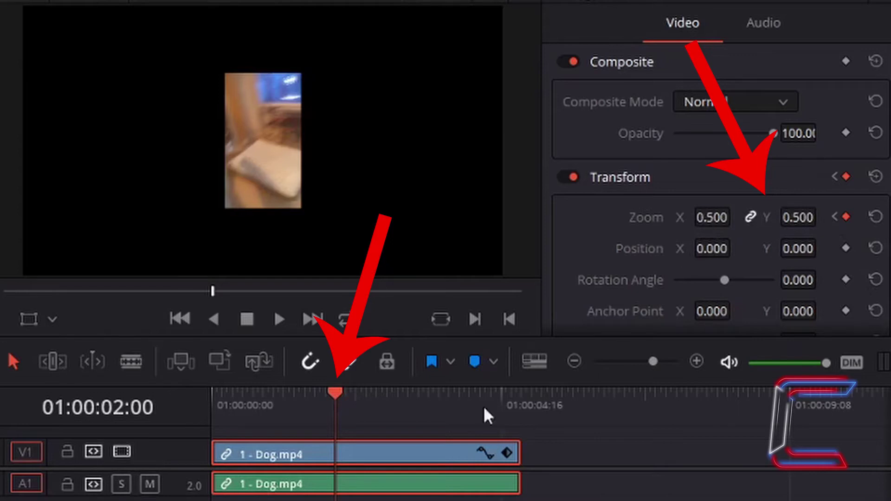
{"action": "left_click_drag", "start_coordinate": [367, 393], "coordinate": [217, 392]}
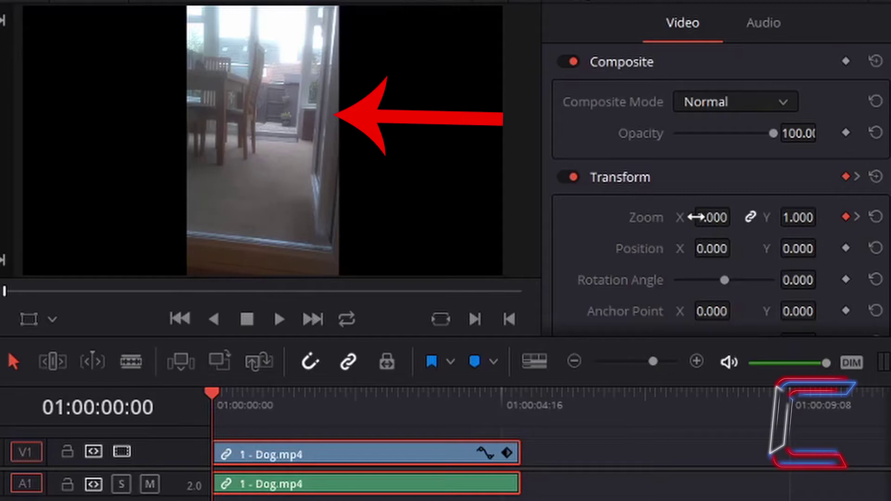
{"action": "left_click", "coordinate": [335, 395]}
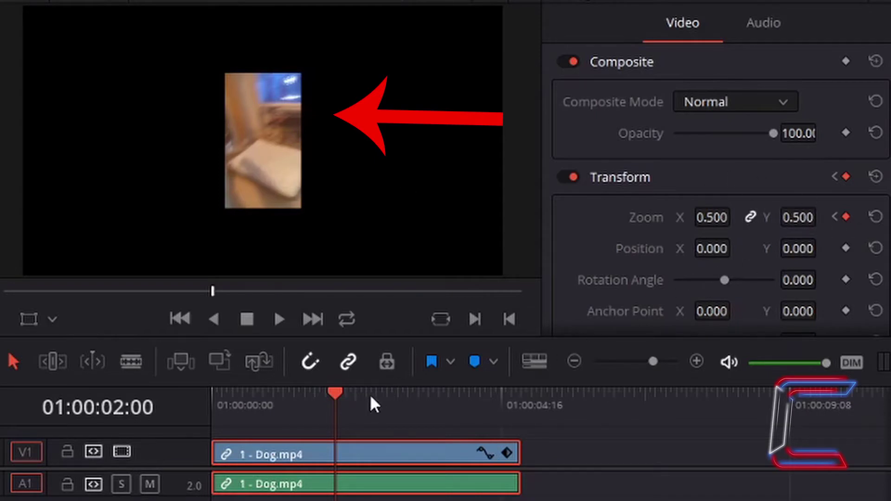
{"action": "key", "text": "Home"}
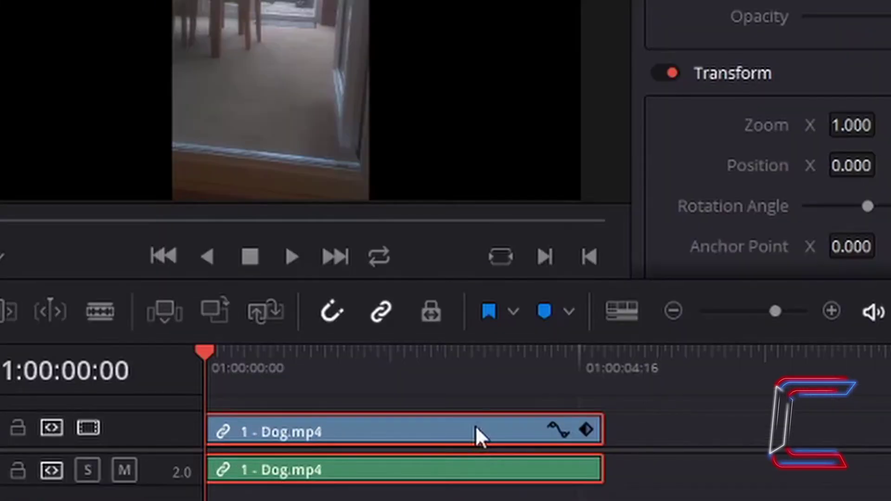
Change the Dog clip's speed to 200% with keyframes set to Maintain timing and check the zoom at 01:00:02:00.
{"action": "right_click", "coordinate": [475, 425]}
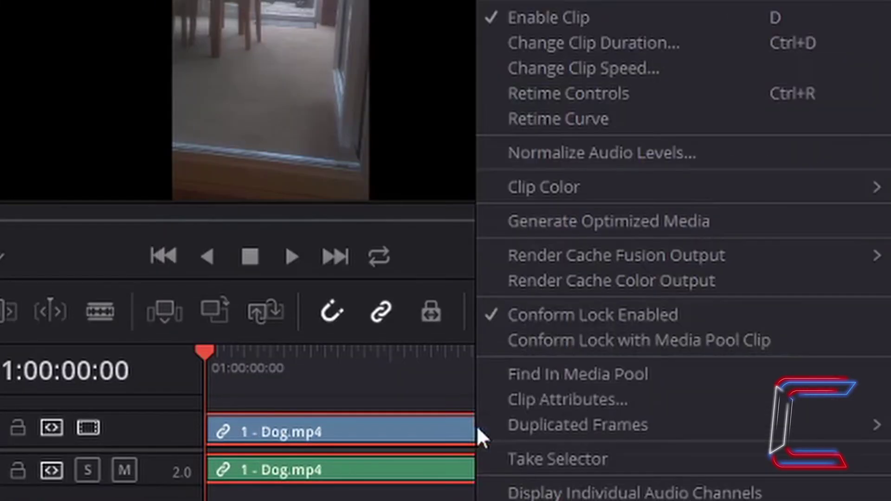
{"action": "left_click", "coordinate": [575, 68]}
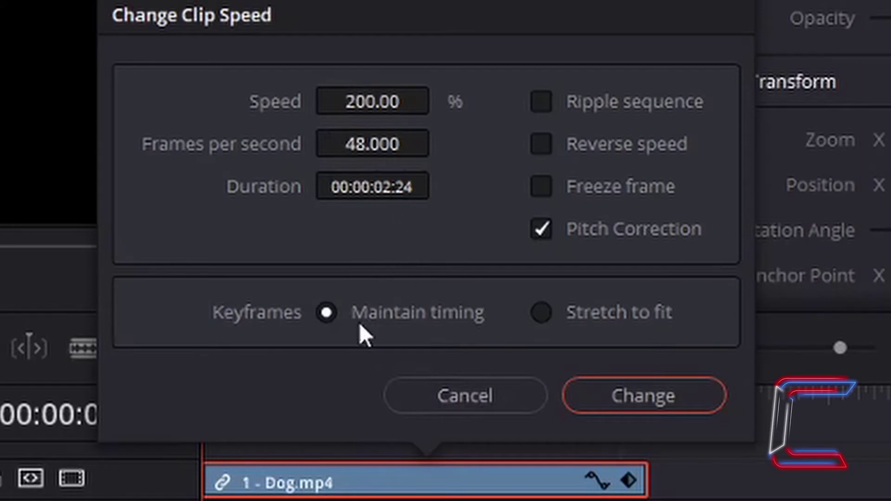
{"action": "left_click", "coordinate": [664, 394]}
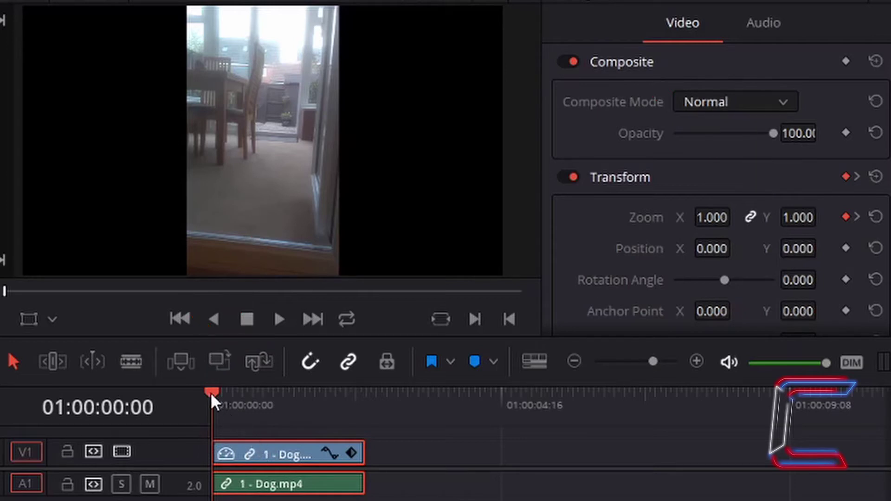
{"action": "left_click_drag", "start_coordinate": [211, 394], "coordinate": [336, 413]}
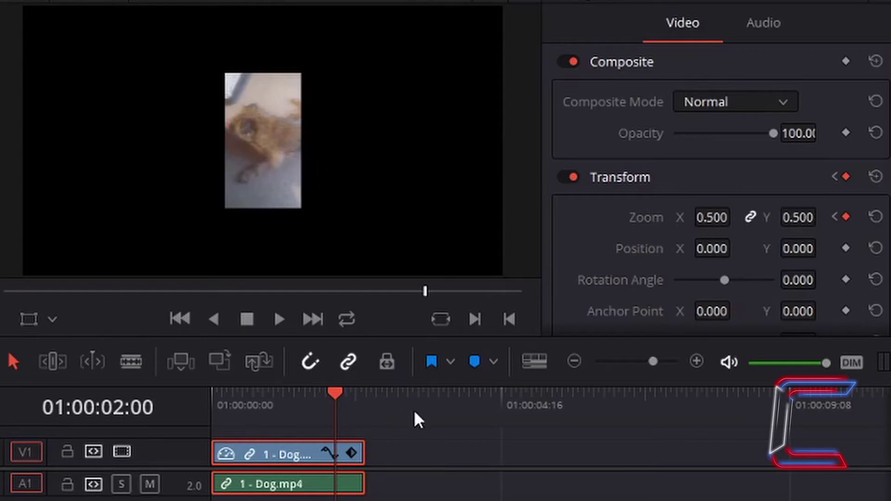
Undo the last speed change and set the Dog clip's speed to 200% with keyframes set to Stretch to fit.
{"action": "key", "text": "ctrl+z"}
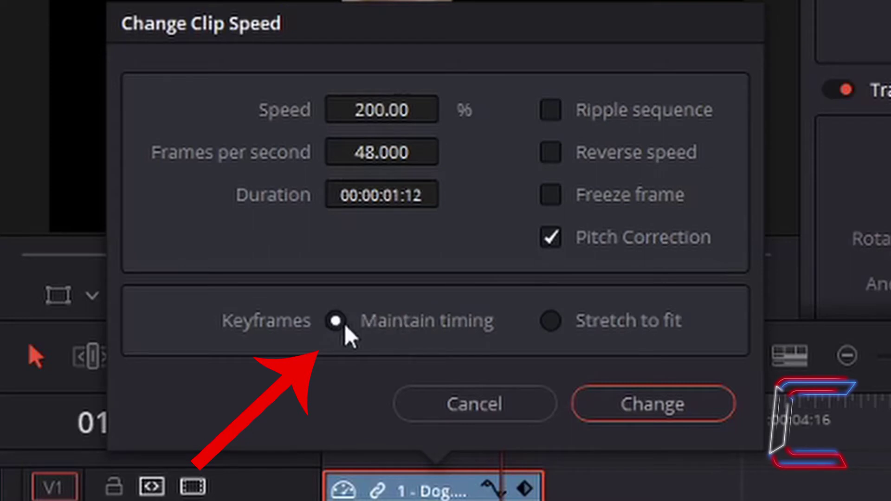
{"action": "left_click", "coordinate": [627, 417]}
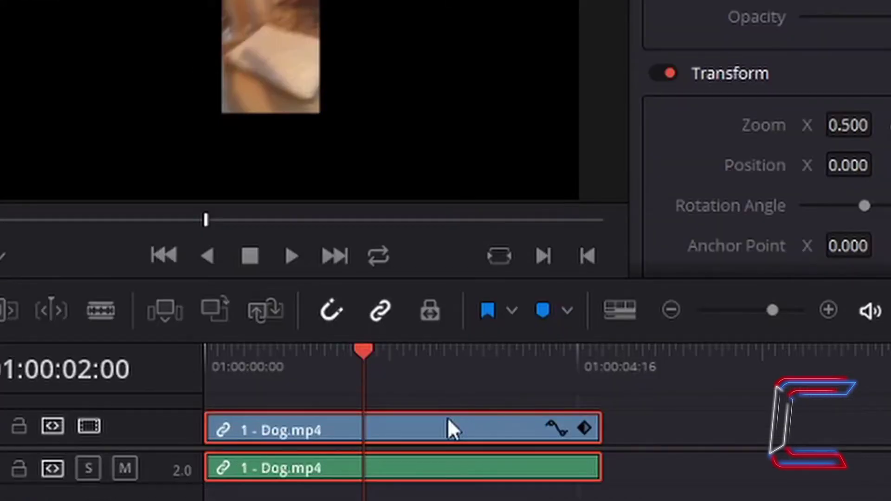
{"action": "right_click", "coordinate": [447, 416]}
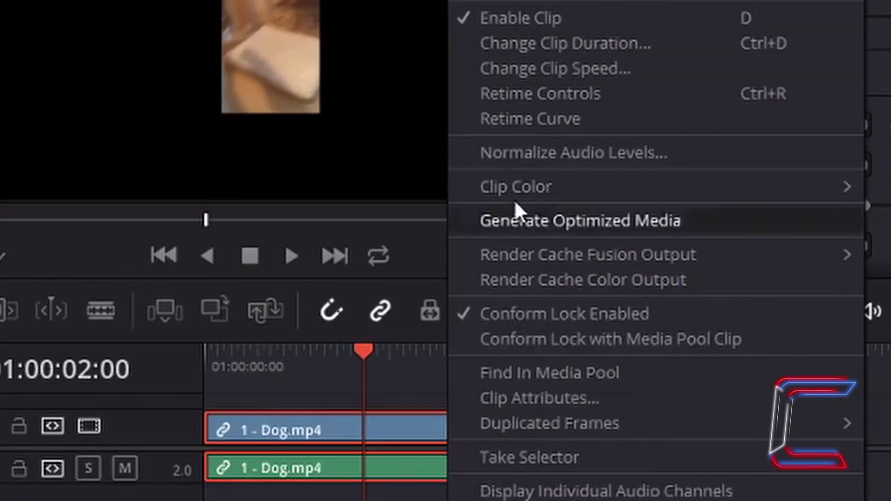
{"action": "left_click", "coordinate": [531, 74]}
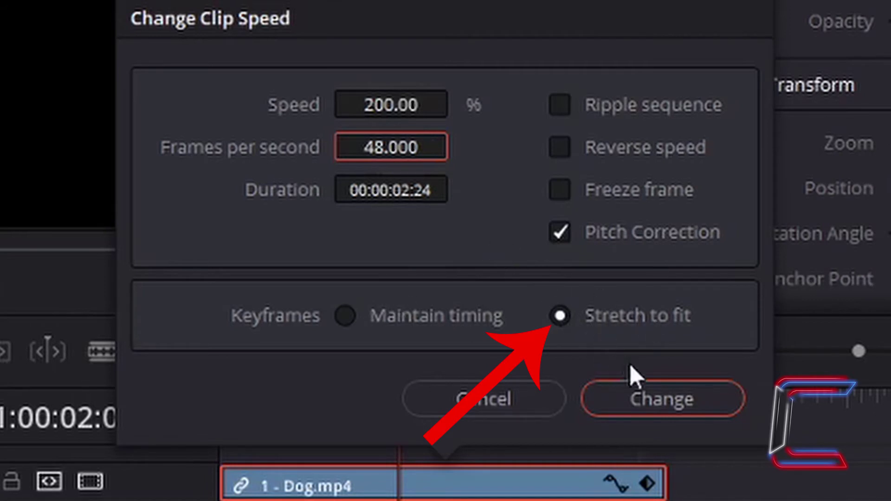
{"action": "left_click", "coordinate": [662, 402]}
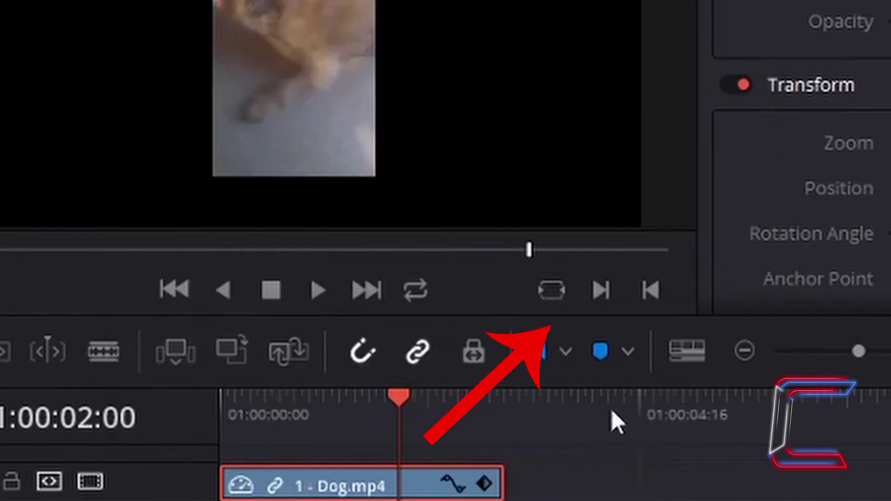
Scrub the sped-up Dog clip to the keyframe at 01:00:01:13 and on to its end at 01:00:02:12.
{"action": "left_click_drag", "start_coordinate": [220, 399], "coordinate": [307, 414]}
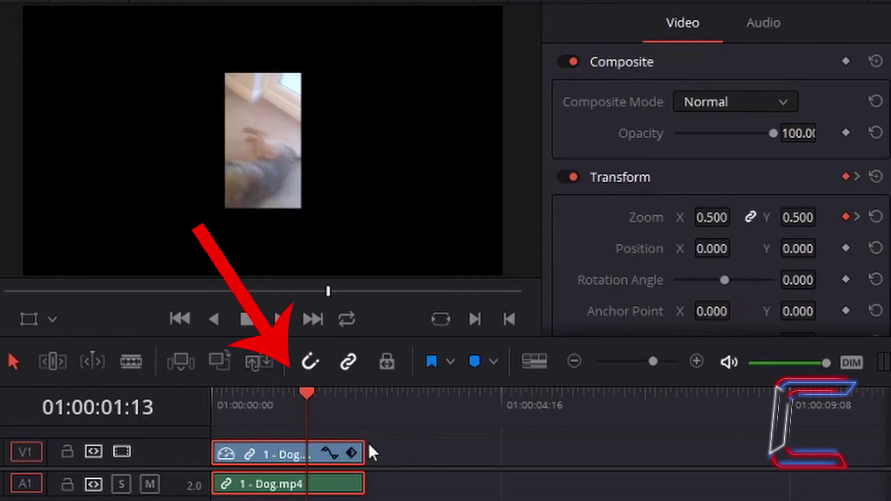
{"action": "left_click_drag", "start_coordinate": [304, 394], "coordinate": [367, 395]}
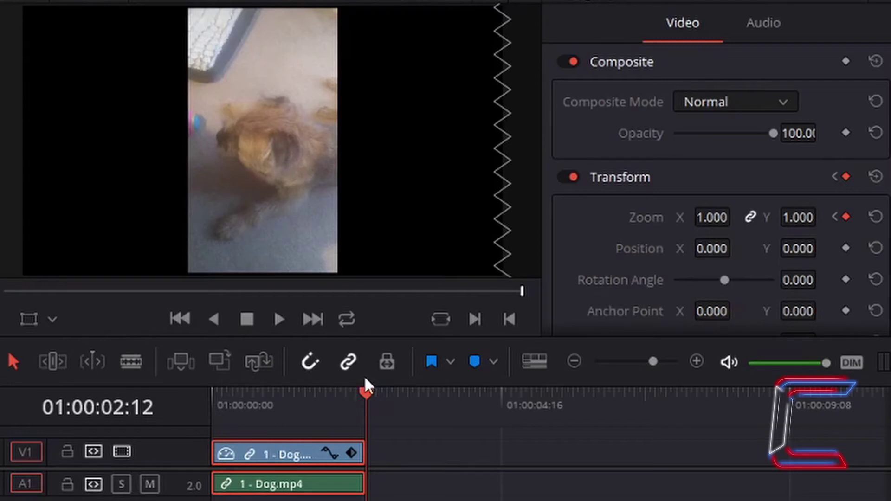
{"action": "left_click", "coordinate": [343, 423]}
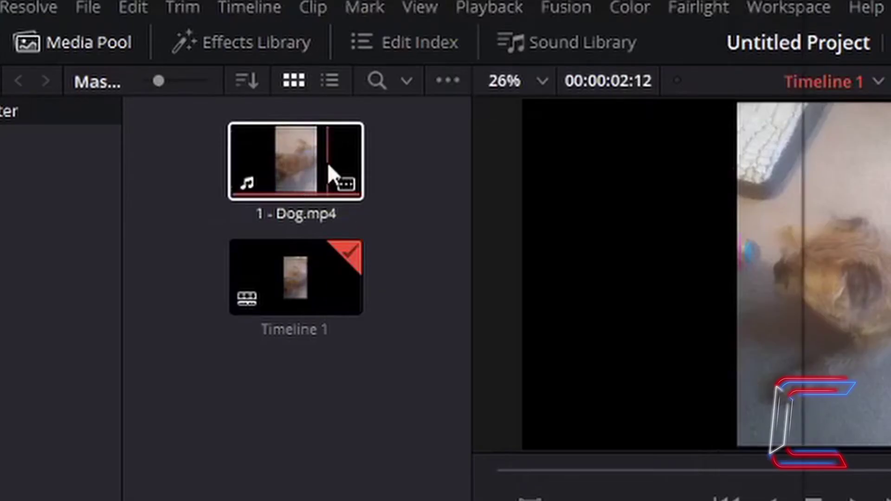
Open the clip attributes of the Dog clip in the media pool.
{"action": "right_click", "coordinate": [330, 174]}
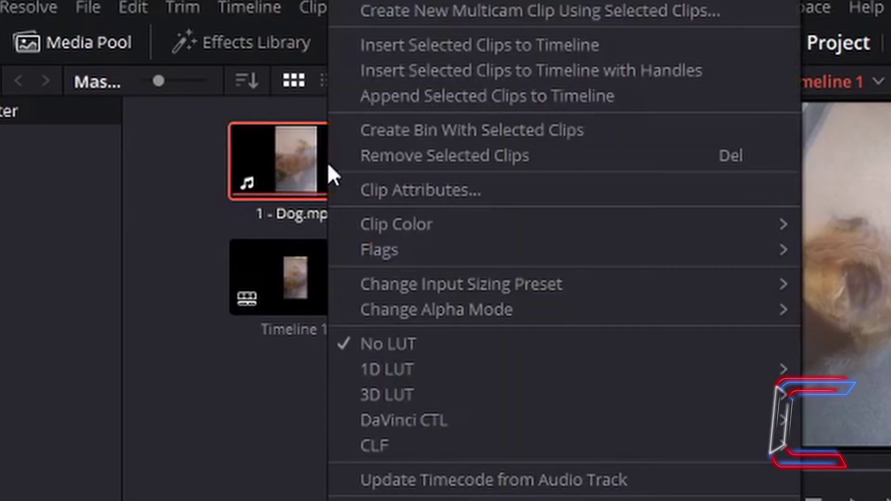
{"action": "left_click", "coordinate": [483, 188]}
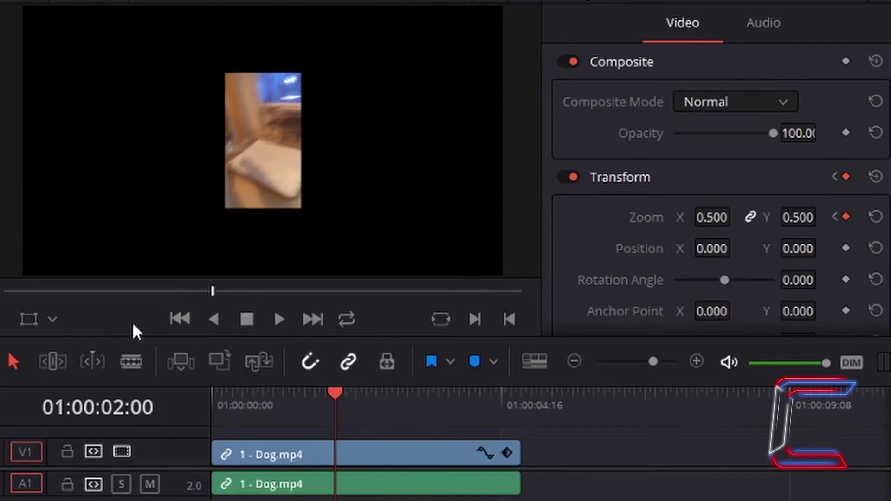
{"action": "left_click", "coordinate": [332, 388]}
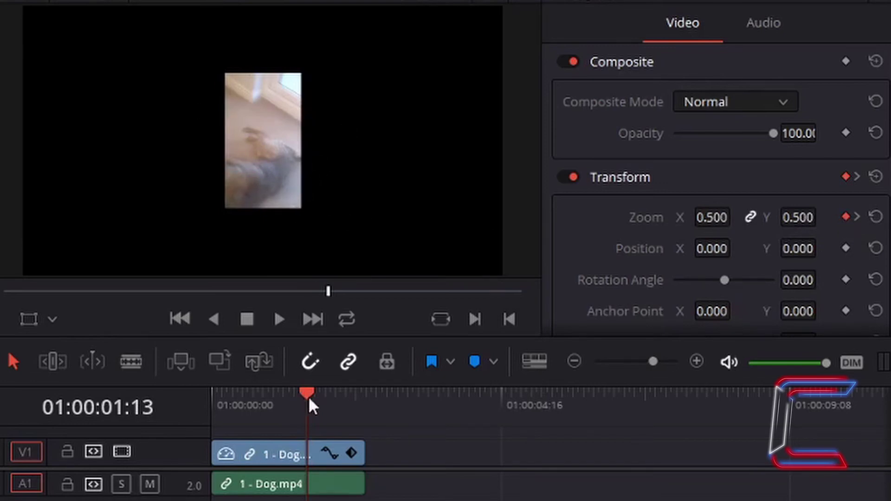
Select the sped-up Dog clip and expand its Transform keyframe track on the timeline.
{"action": "mouse_move", "coordinate": [310, 404]}
{"action": "left_mouse_down"}
{"action": "mouse_move", "coordinate": [272, 398]}
{"action": "mouse_move", "coordinate": [300, 413]}
{"action": "left_mouse_up"}
{"action": "left_click", "coordinate": [263, 460]}
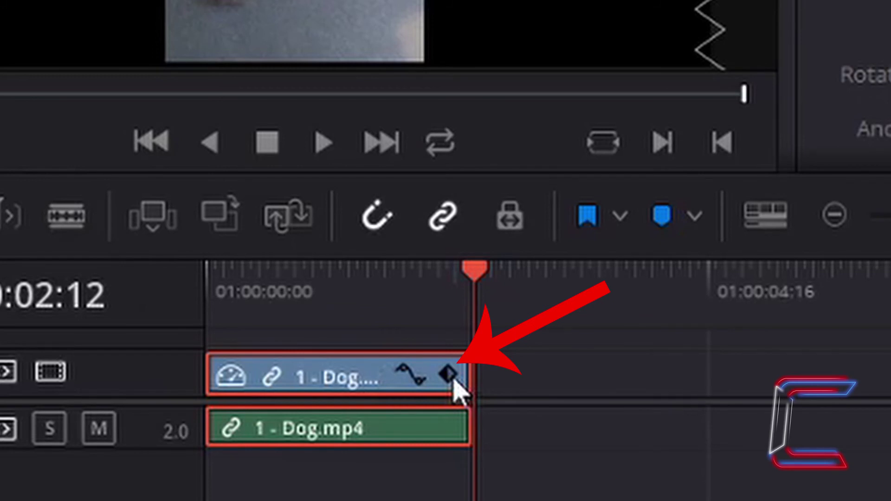
{"action": "left_click", "coordinate": [450, 375]}
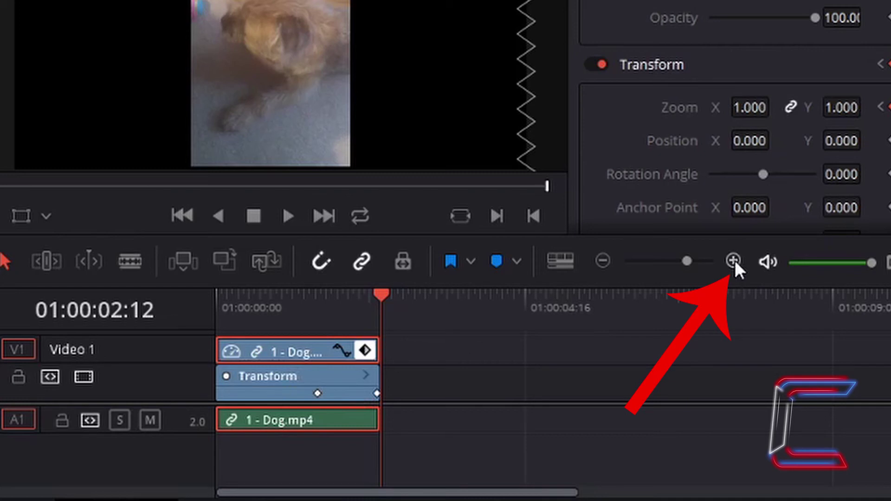
{"action": "left_click", "coordinate": [733, 261]}
{"action": "left_click", "coordinate": [734, 261]}
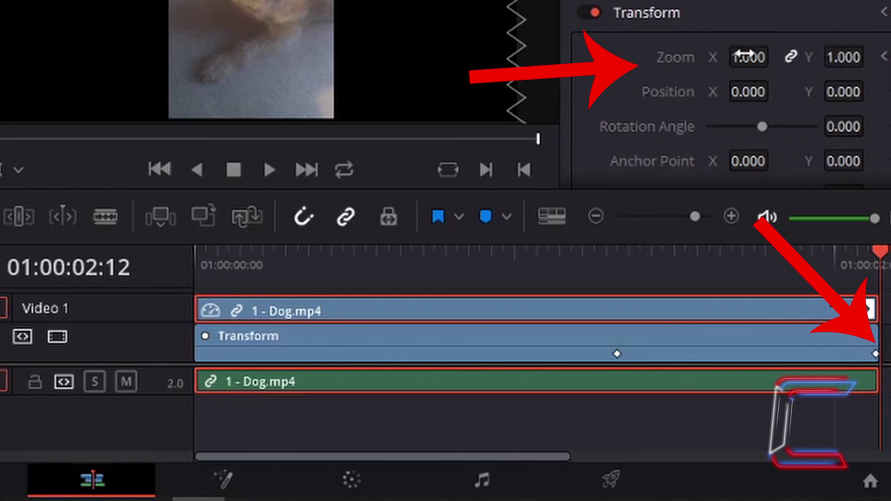
Move the Dog clip's middle Transform keyframe to 01:00:01:00 and its last keyframe to the start of the clip.
{"action": "left_click_drag", "start_coordinate": [845, 249], "coordinate": [625, 276]}
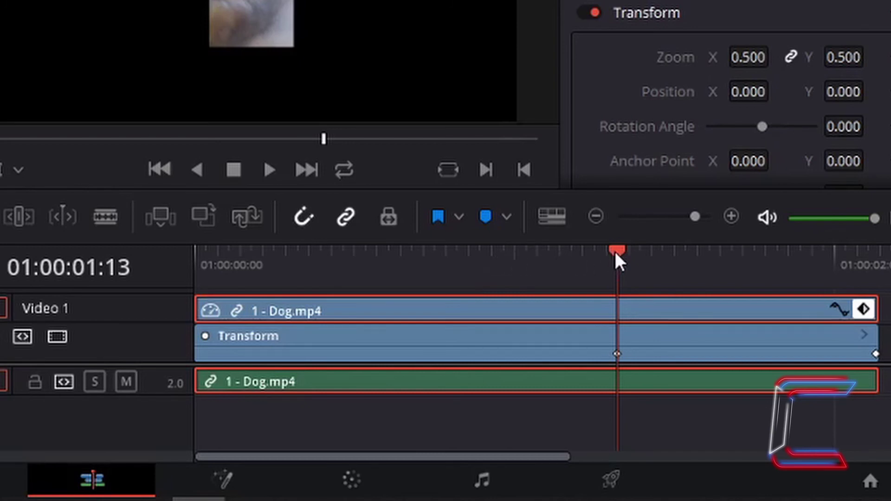
{"action": "left_click_drag", "start_coordinate": [592, 256], "coordinate": [469, 258]}
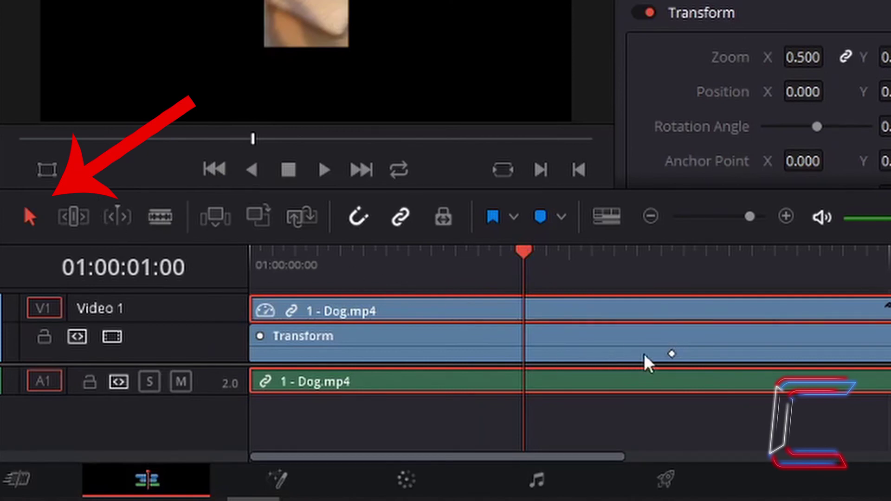
{"action": "mouse_move", "coordinate": [671, 353]}
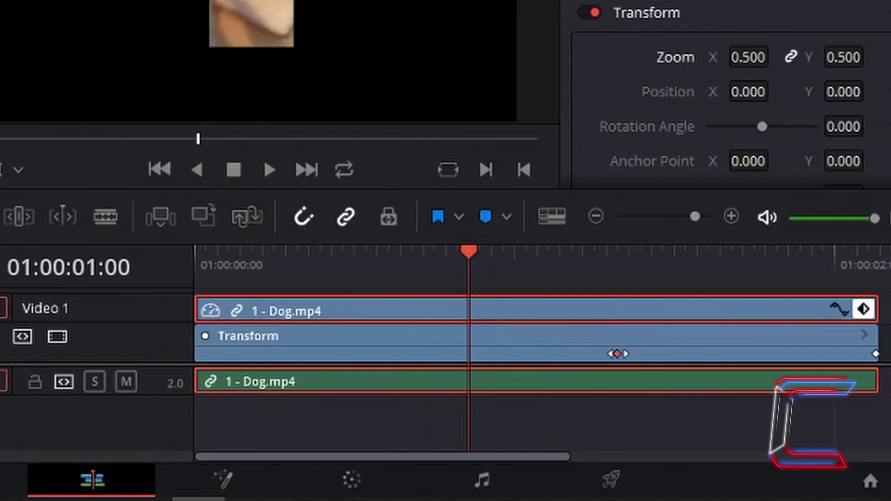
{"action": "left_click_drag", "start_coordinate": [672, 353], "coordinate": [469, 354]}
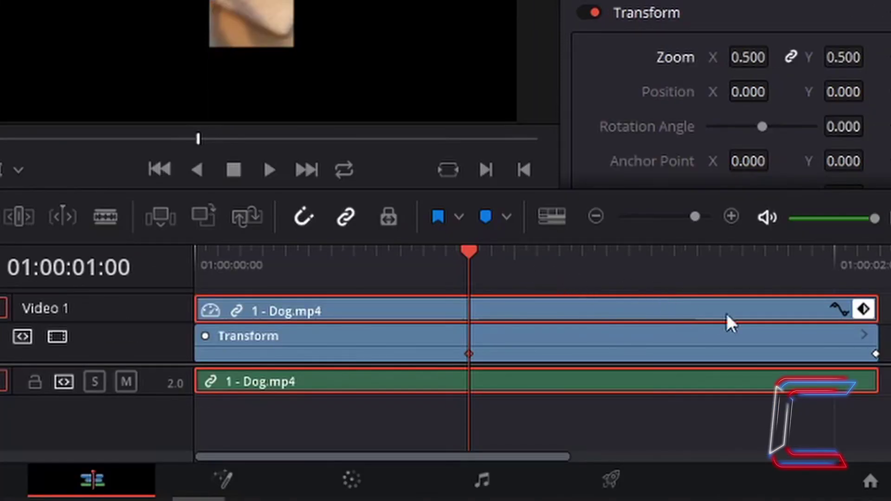
{"action": "left_click", "coordinate": [875, 354]}
{"action": "left_click_drag", "start_coordinate": [875, 354], "coordinate": [198, 354]}
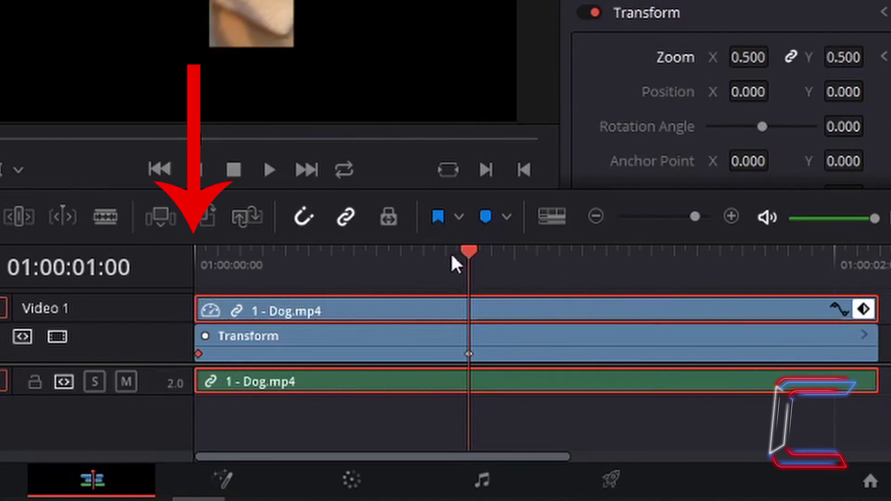
Check the Dog clip's zoom at 01:00:00:00 and at its end at 01:00:02:12, and collapse its keyframe track.
{"action": "left_click_drag", "start_coordinate": [454, 255], "coordinate": [201, 263]}
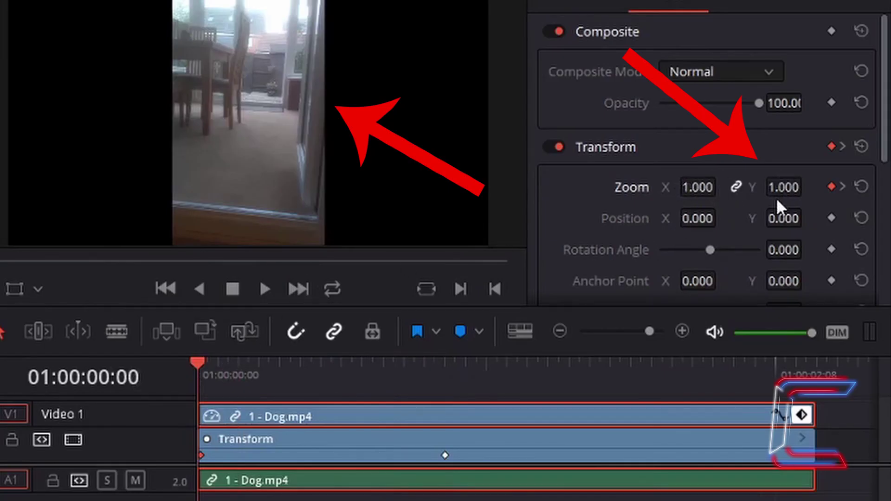
{"action": "left_click", "coordinate": [804, 413]}
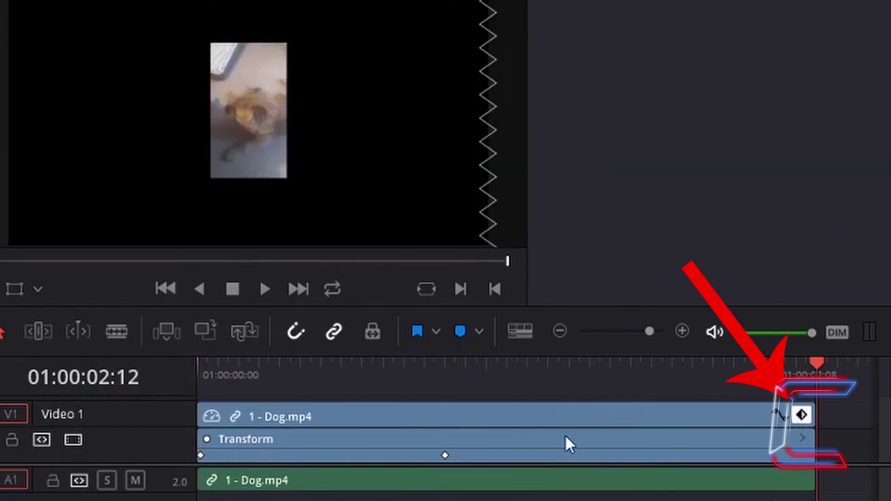
{"action": "left_click", "coordinate": [801, 416]}
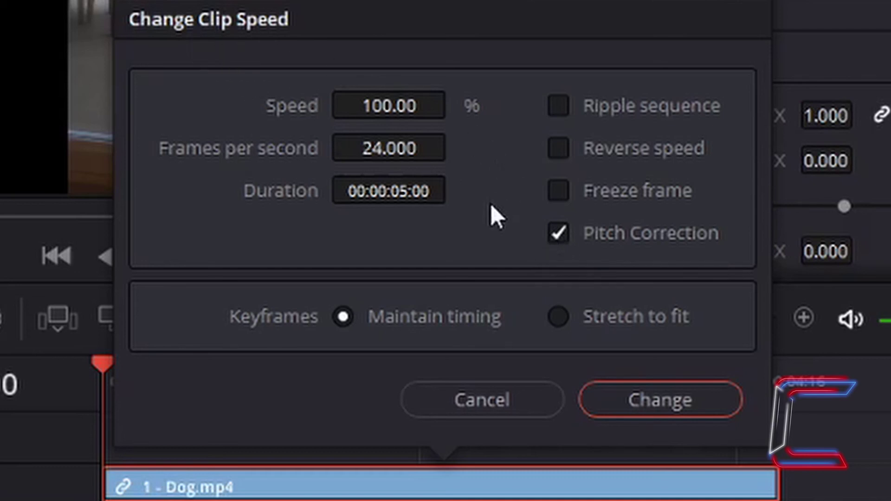
Change the Dog clip's speed to 48 frames per second with Pitch Correction off and keyframes set to Maintain timing.
{"action": "left_click", "coordinate": [409, 149]}
{"action": "type", "text": "48"}
{"action": "key", "text": "Return"}
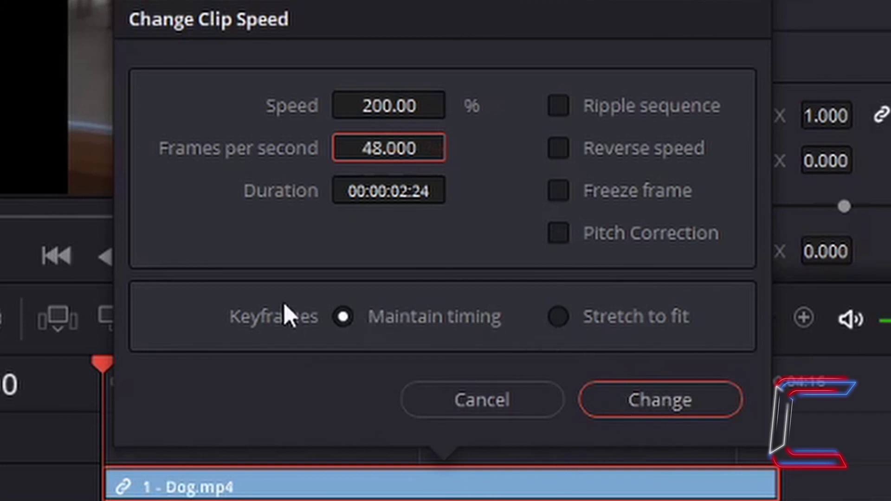
{"action": "left_click", "coordinate": [696, 415]}
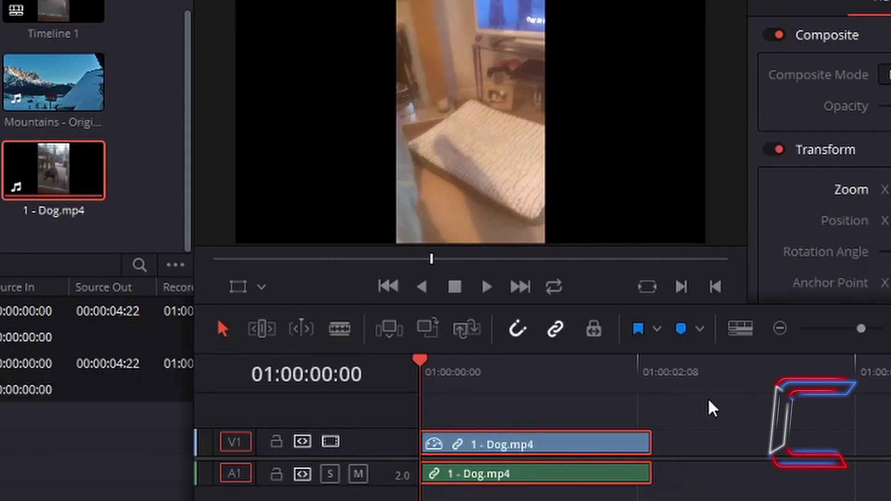
Undo the last speed change and set the Dog clip's speed to 200% with Pitch Correction on and Maintain timing.
{"action": "key", "text": "ctrl+z"}
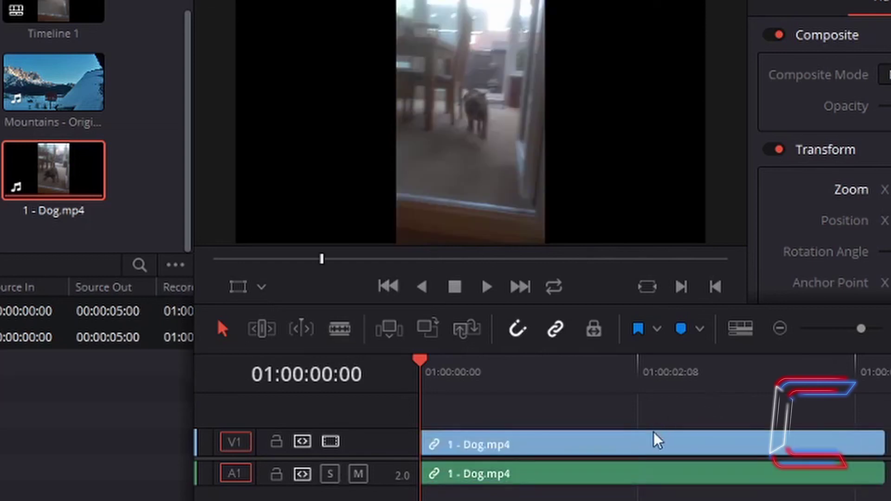
{"action": "right_click", "coordinate": [651, 434]}
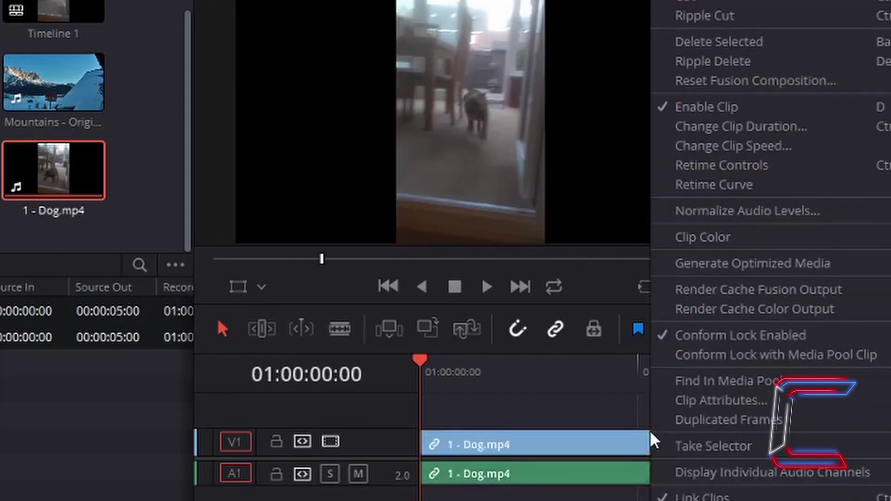
{"action": "left_click", "coordinate": [775, 153]}
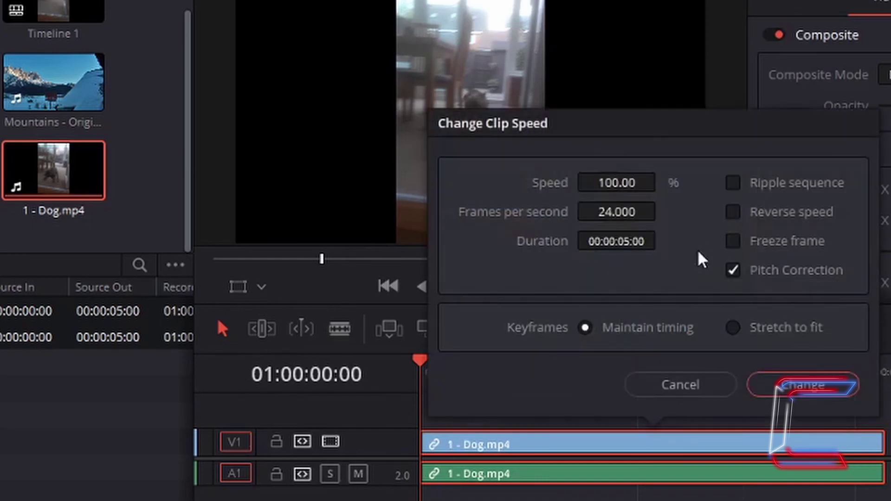
{"action": "type", "text": "2"}
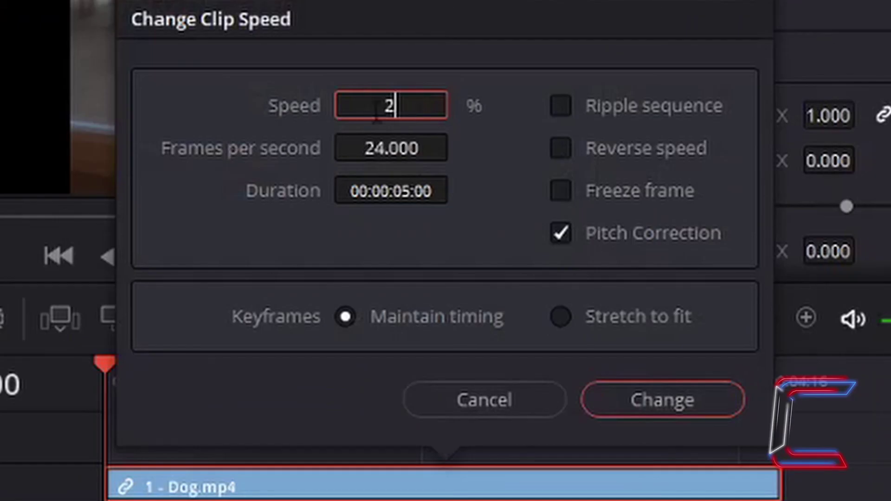
{"action": "type", "text": "00"}
{"action": "key", "text": "Tab"}
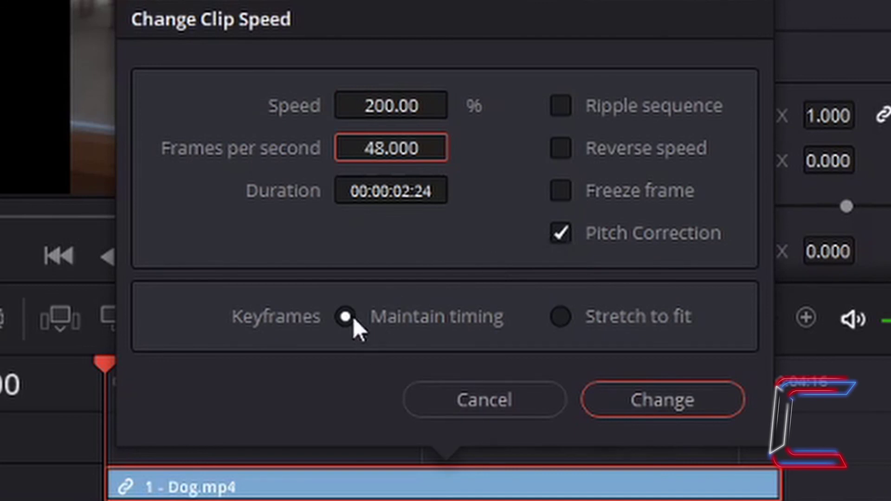
{"action": "left_click", "coordinate": [627, 399]}
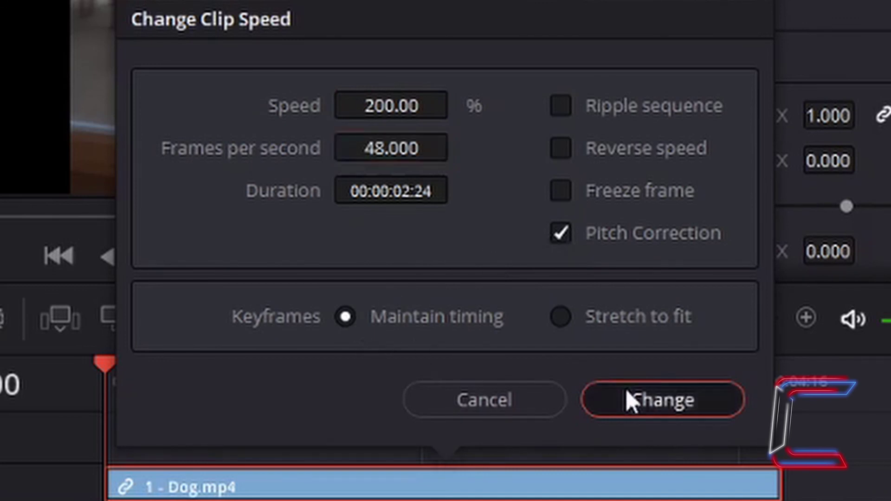